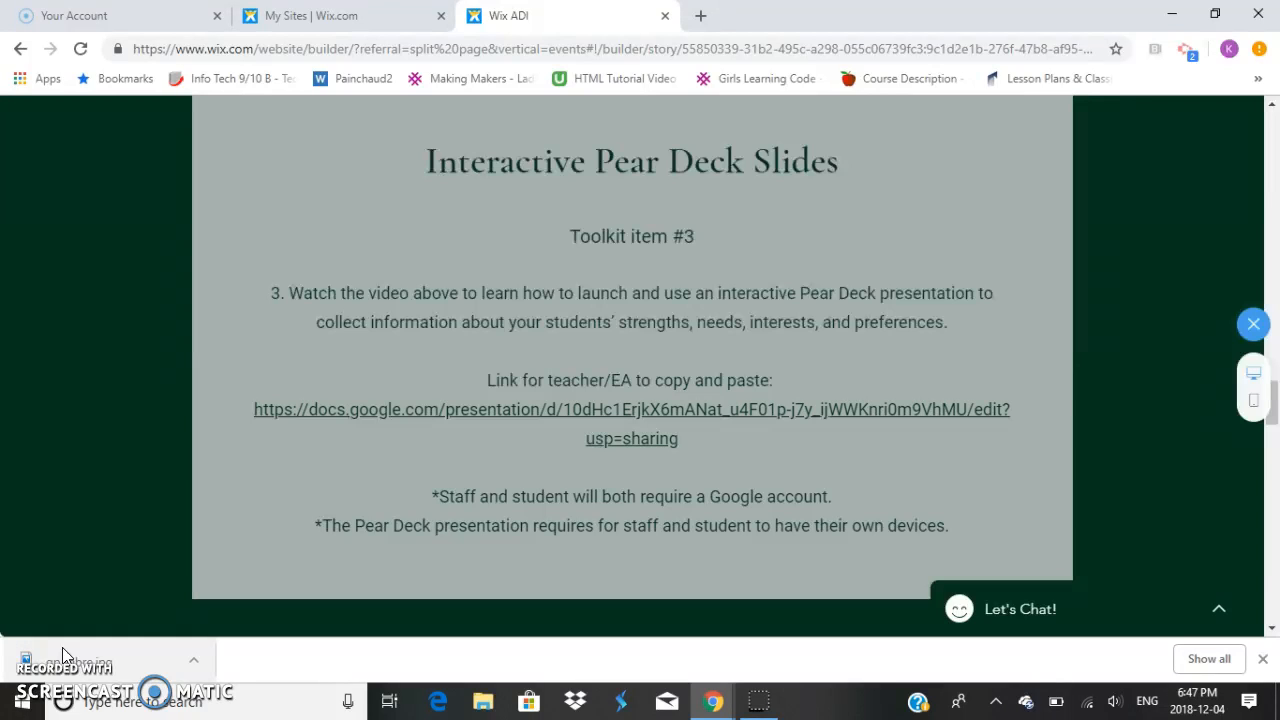
Try selecting the Toolkit item #3 text down to the presentation link, then clear the oversized selection.
{"action": "left_click", "coordinate": [157, 483]}
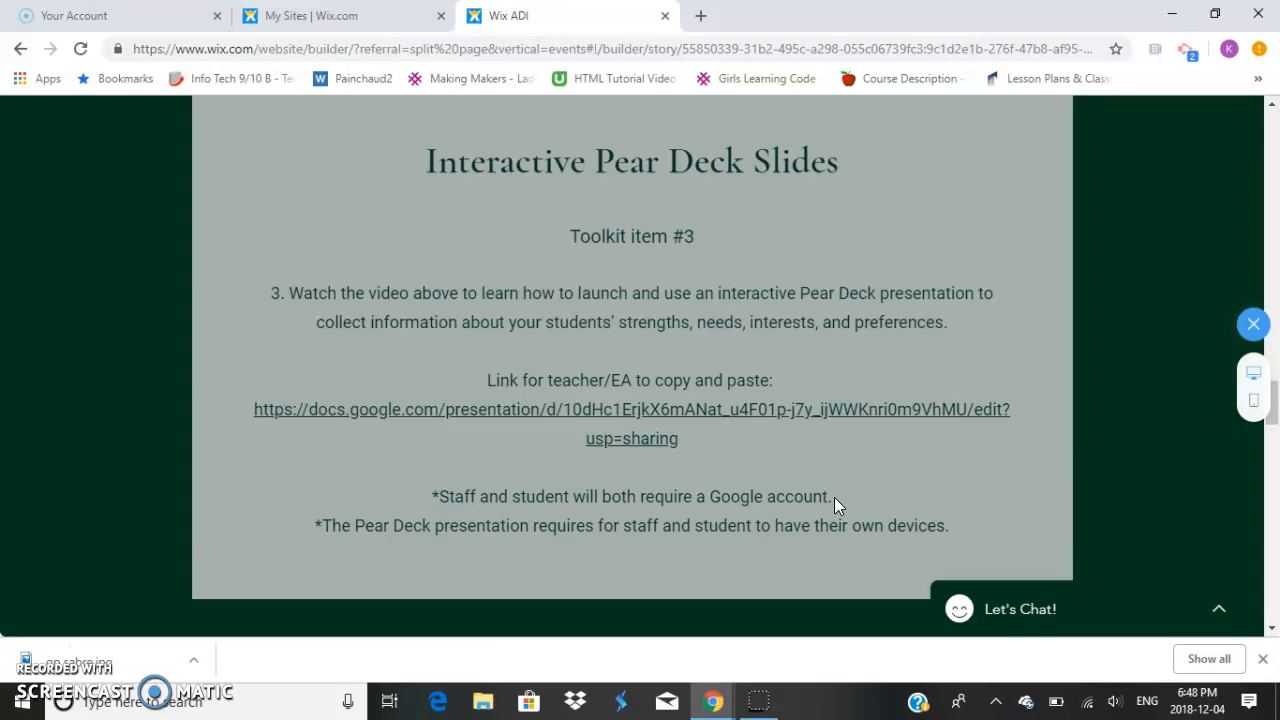
{"action": "left_click", "coordinate": [975, 505]}
{"action": "left_click_drag", "start_coordinate": [248, 410], "coordinate": [494, 420]}
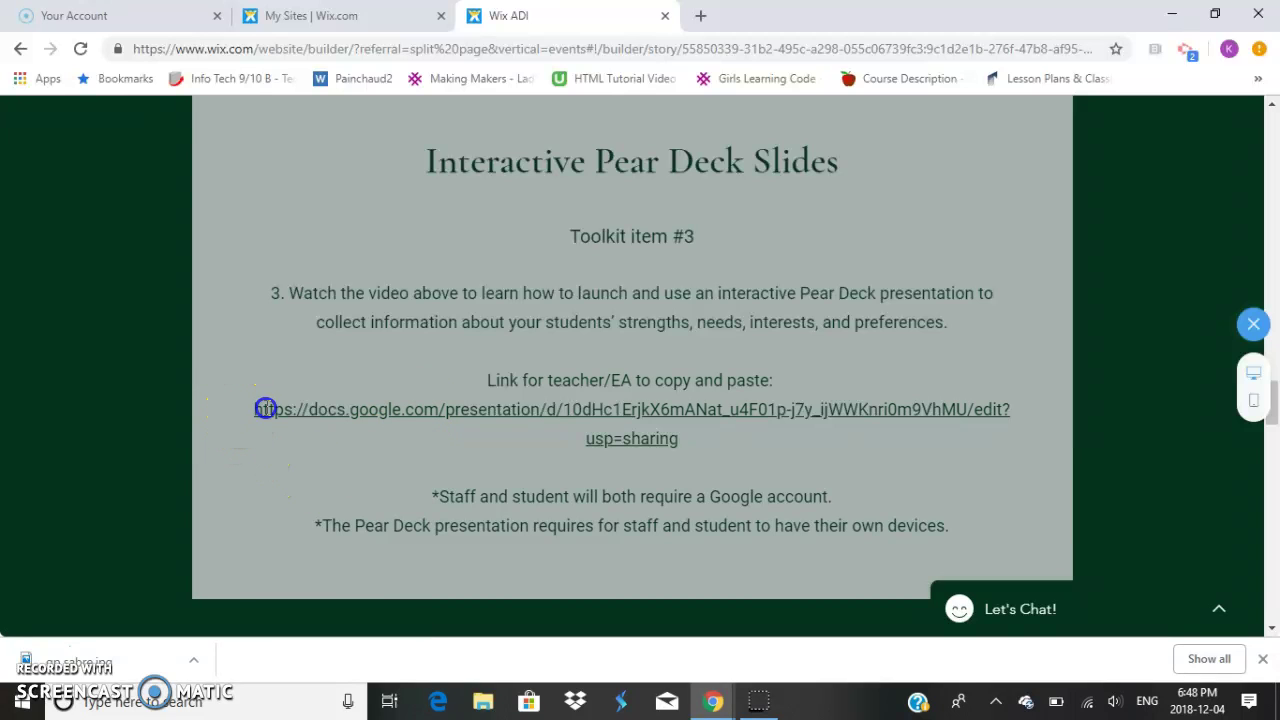
{"action": "left_click", "coordinate": [494, 420]}
Select the whole docs.google.com presentation link and copy it via the context menu.
{"action": "left_click_drag", "start_coordinate": [700, 438], "coordinate": [543, 423]}
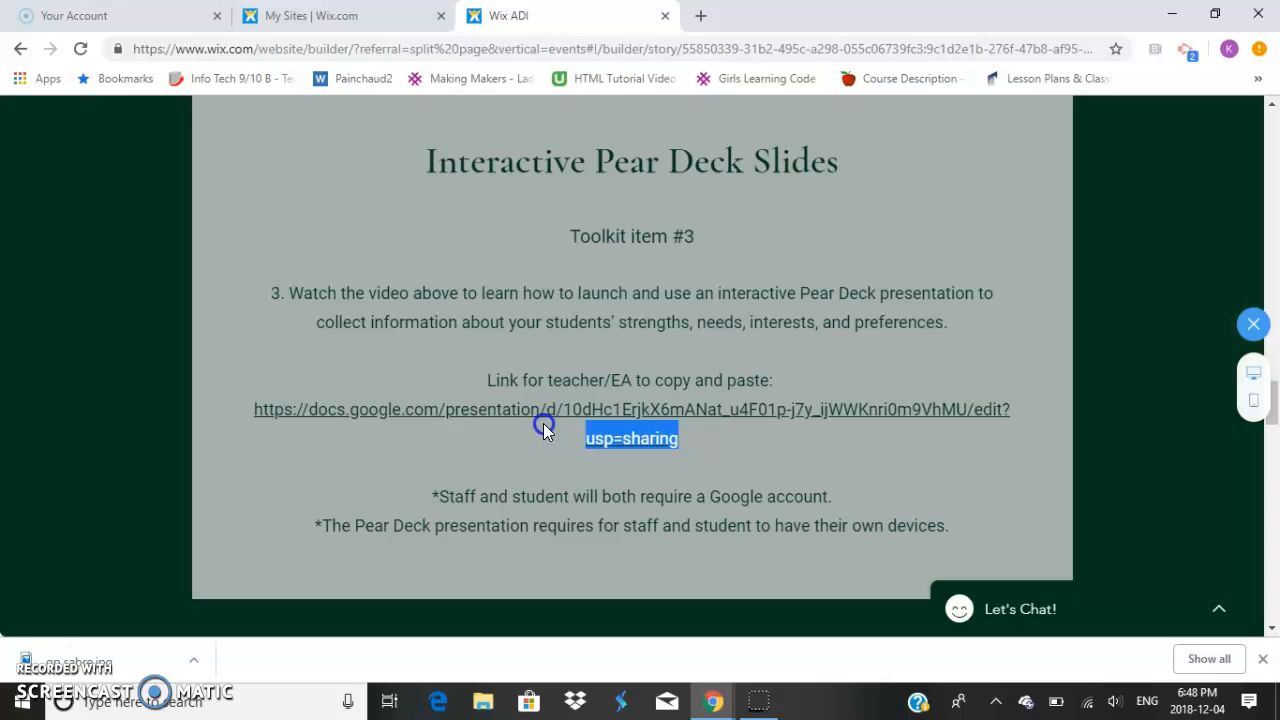
{"action": "left_click_drag", "start_coordinate": [354, 422], "coordinate": [250, 409]}
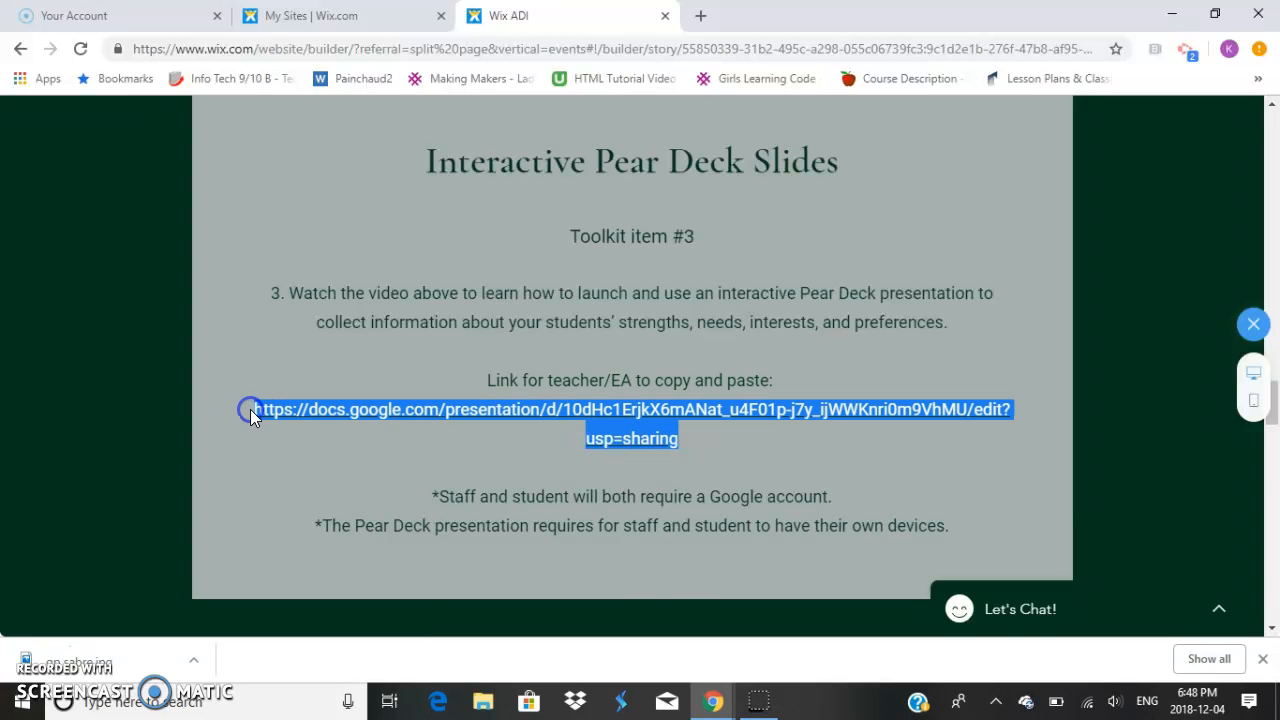
{"action": "right_click", "coordinate": [298, 410]}
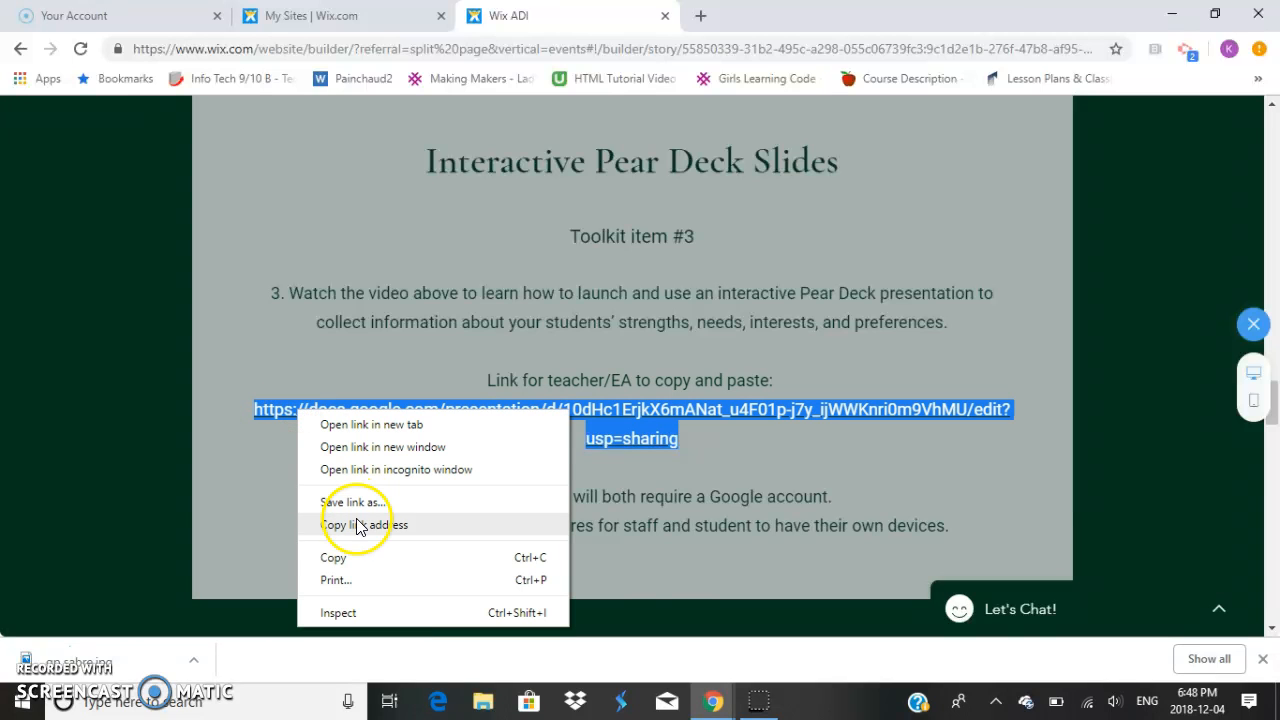
{"action": "left_click", "coordinate": [355, 558]}
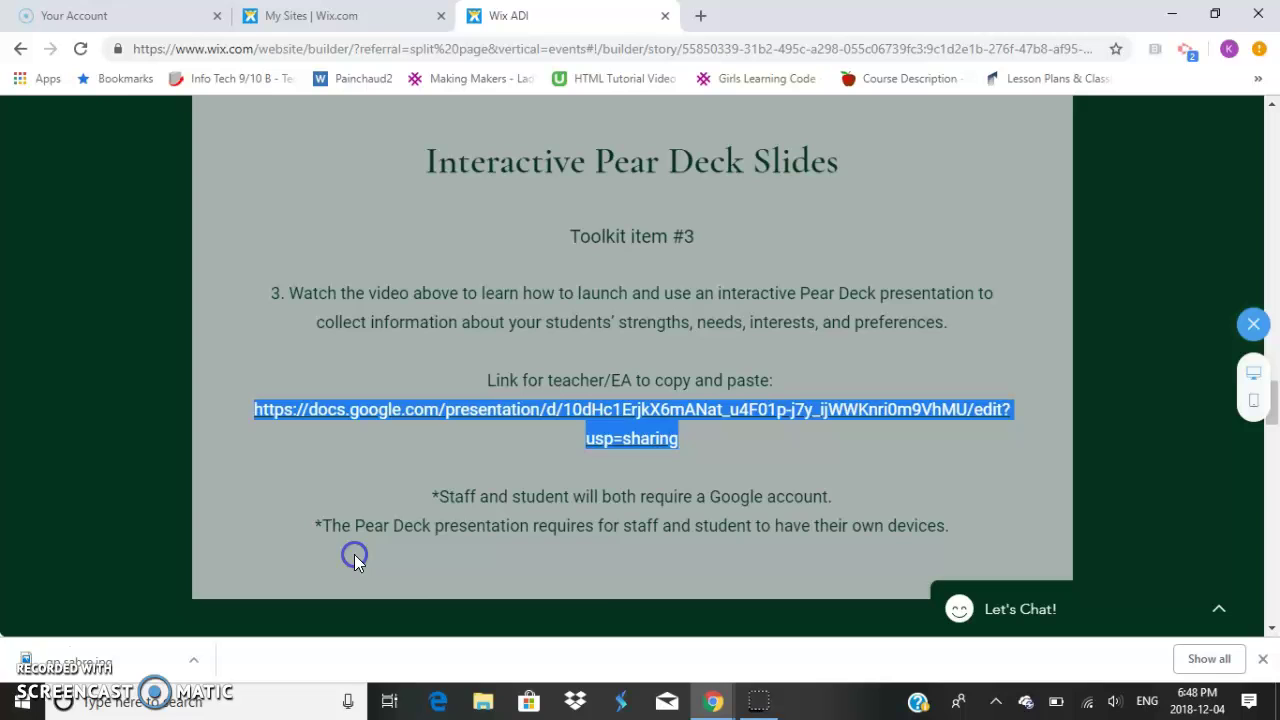
Bring the New Tab window forward and load the pasted presentation link from the address bar.
{"action": "left_click", "coordinate": [714, 705]}
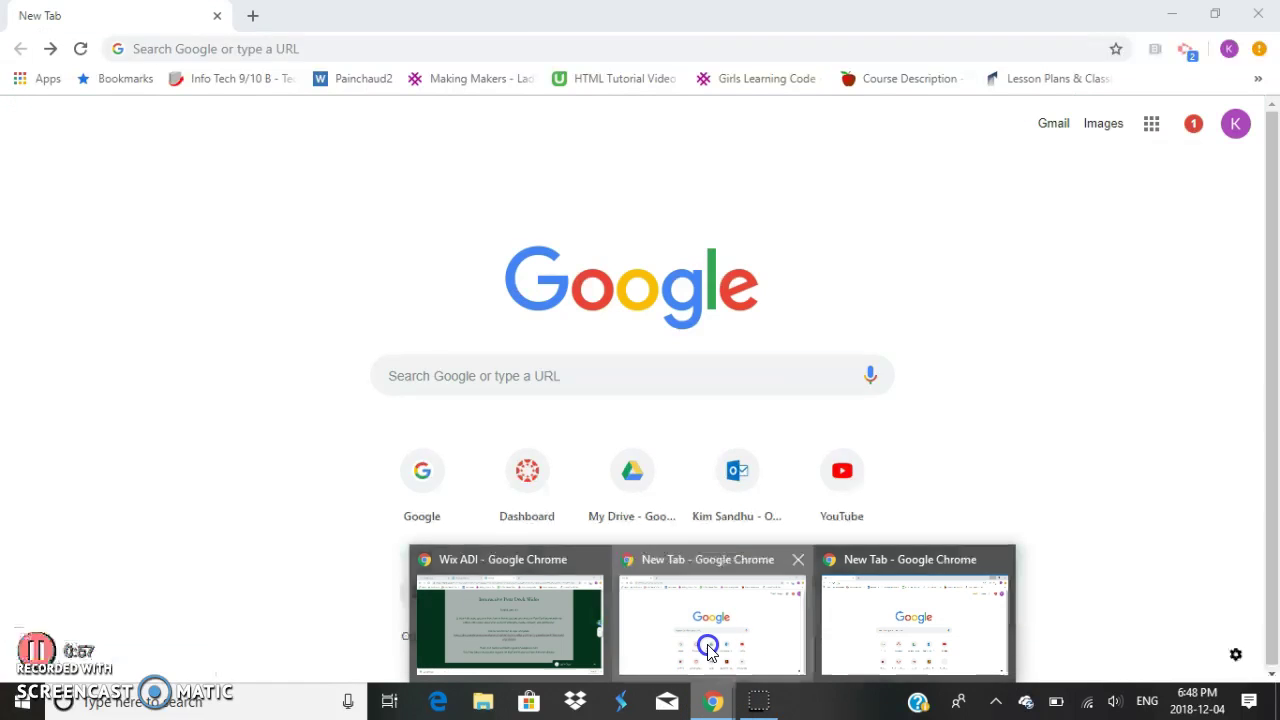
{"action": "left_click", "coordinate": [709, 640]}
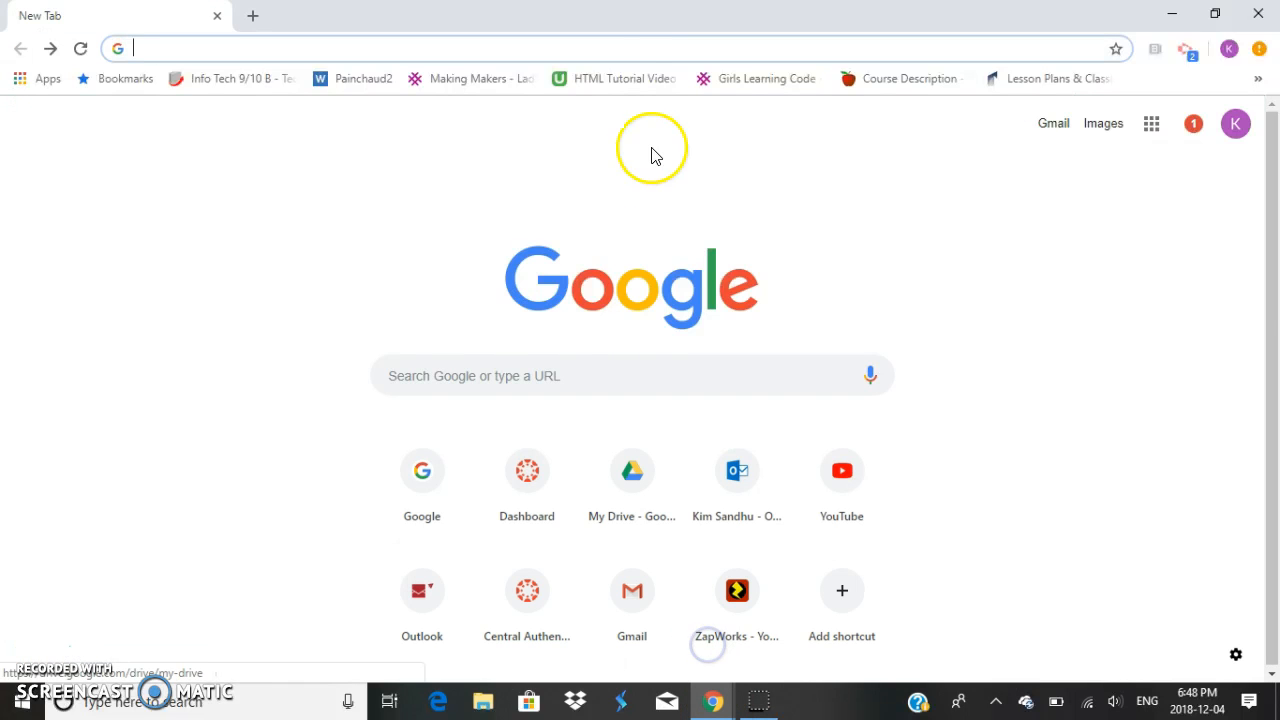
{"action": "left_click", "coordinate": [647, 58]}
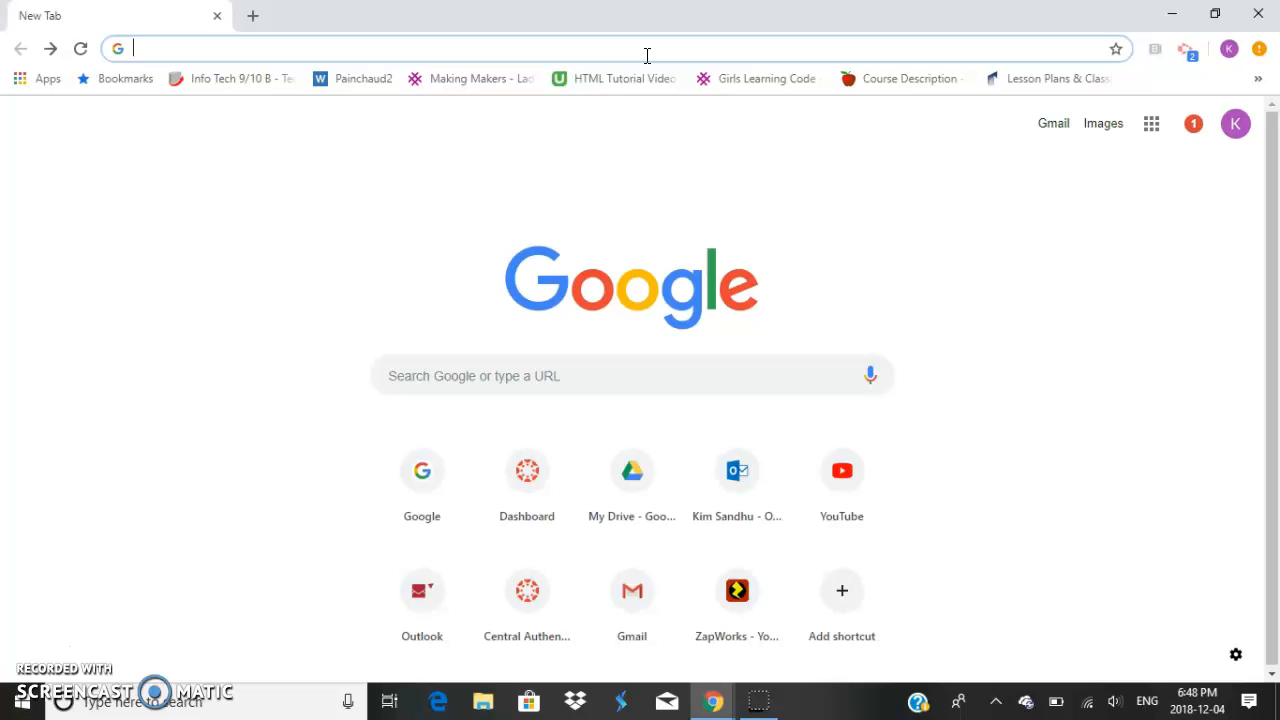
{"action": "right_click", "coordinate": [647, 55]}
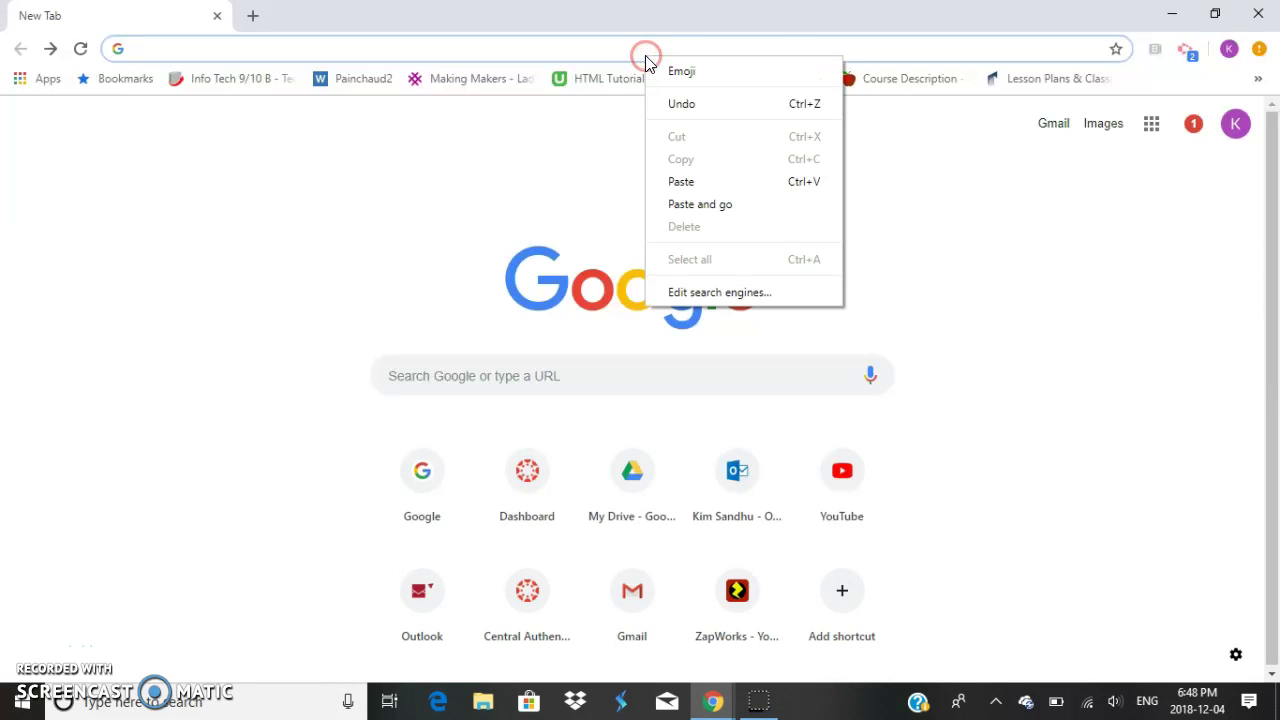
{"action": "left_click", "coordinate": [723, 180]}
{"action": "key", "text": "Return"}
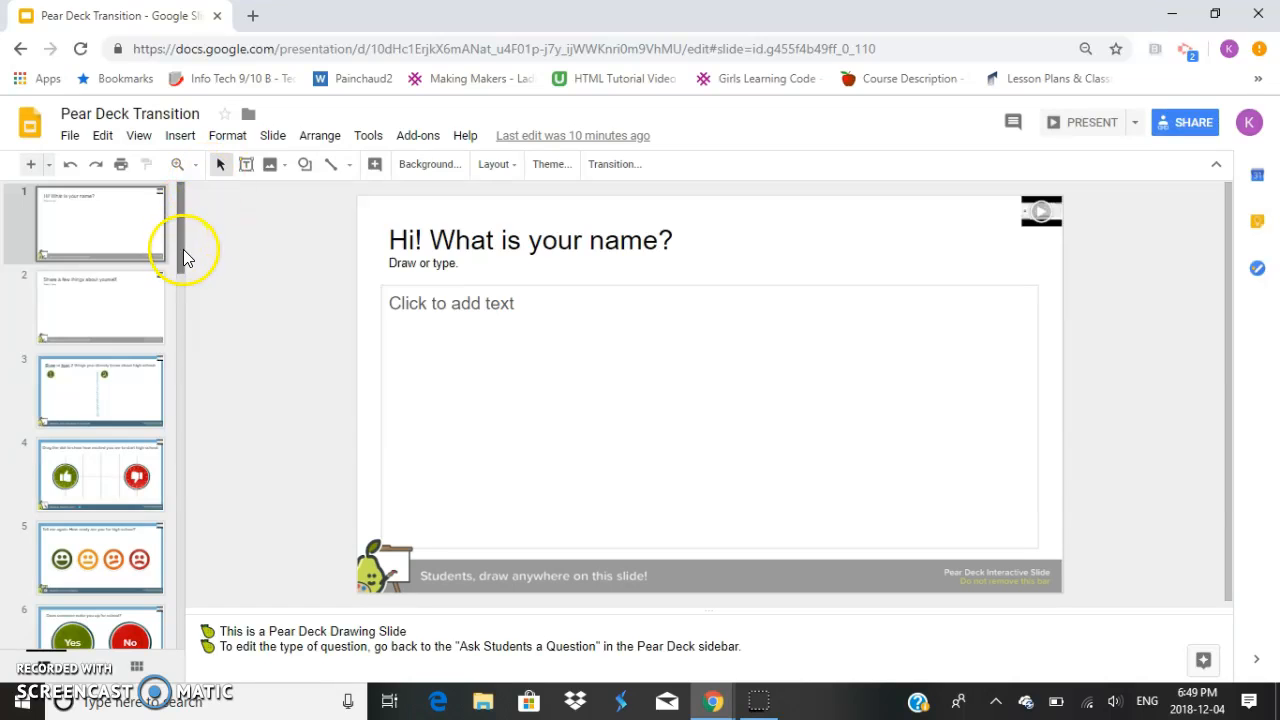
{"action": "left_click_drag", "start_coordinate": [185, 251], "coordinate": [185, 270]}
Step from slide 3 down through the next slides to the 'Do you need help eating?' Yes/No slide.
{"action": "left_click", "coordinate": [129, 320]}
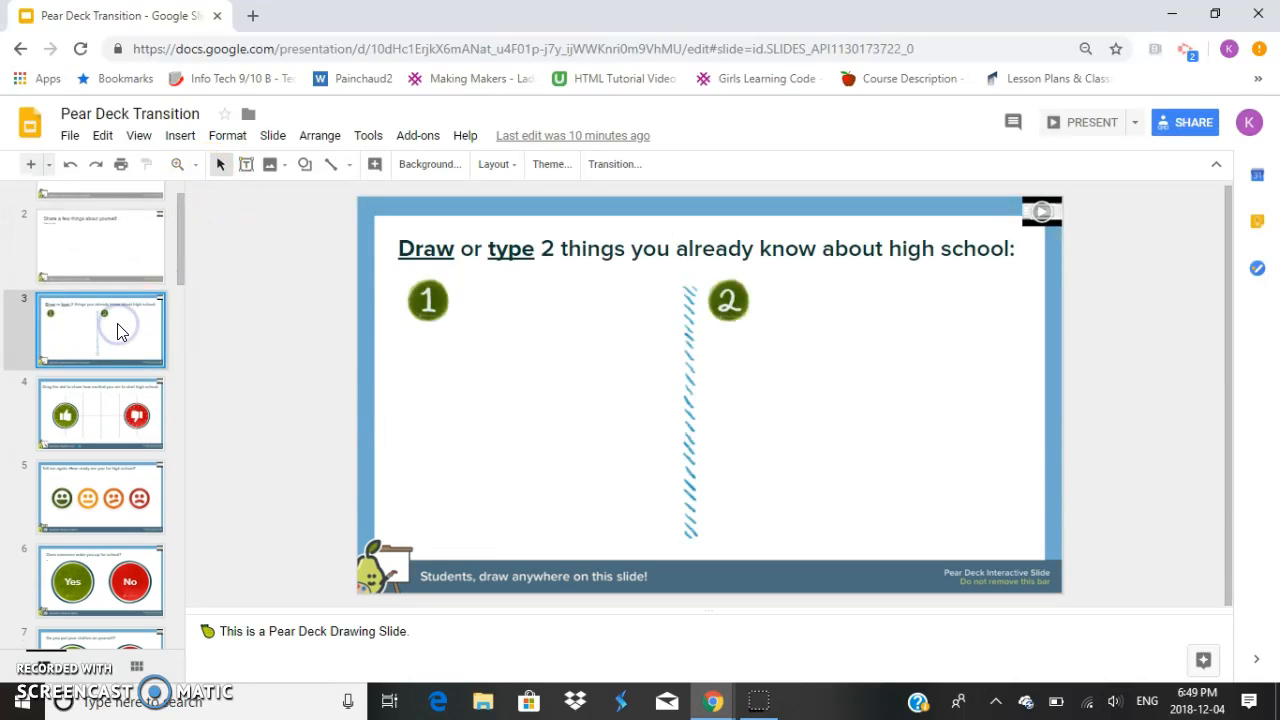
{"action": "key", "text": "Down"}
{"action": "key", "text": "Down"}
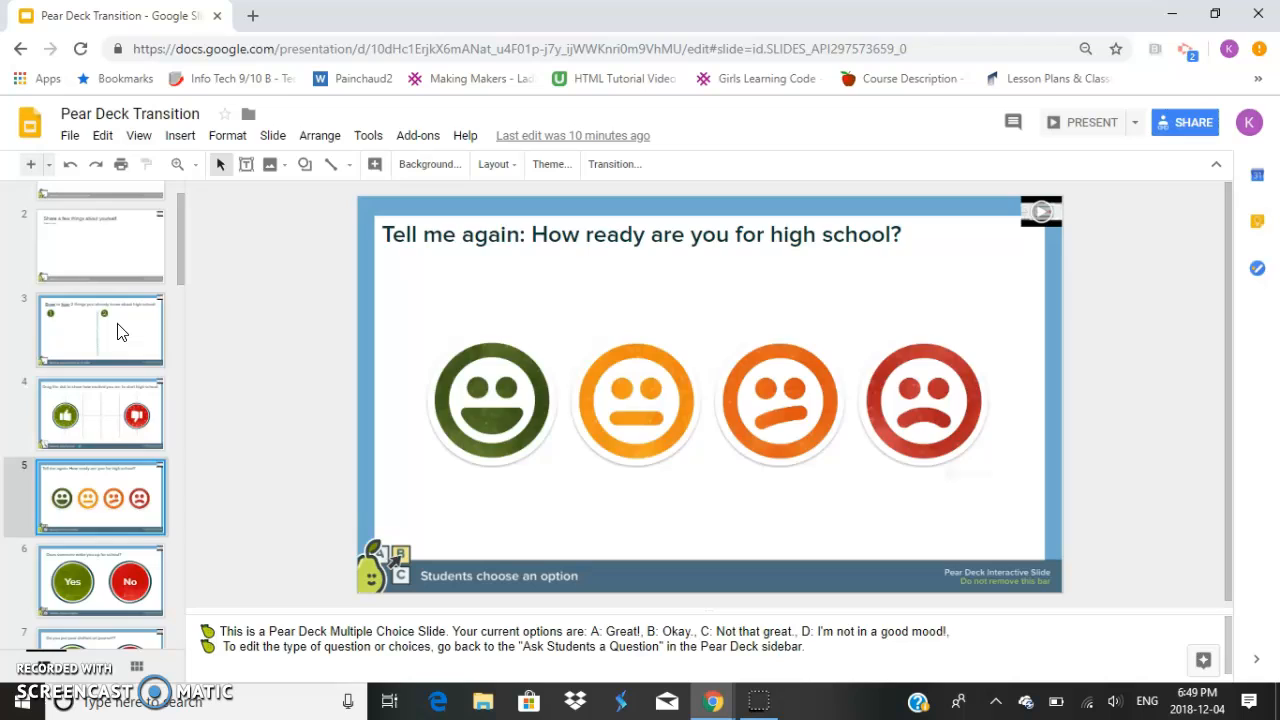
{"action": "key", "text": "Down"}
{"action": "key", "text": "Down"}
{"action": "key", "text": "Down"}
{"action": "key", "text": "Down"}
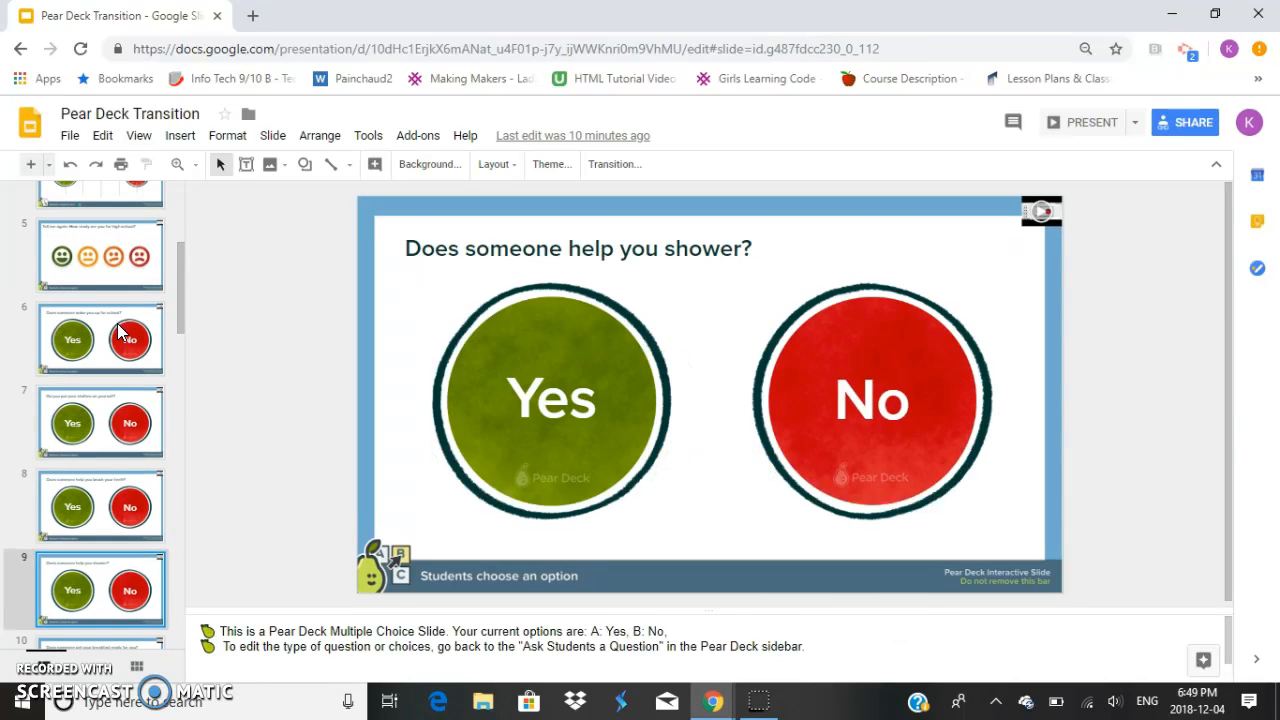
{"action": "key", "text": "Down"}
{"action": "key", "text": "Down"}
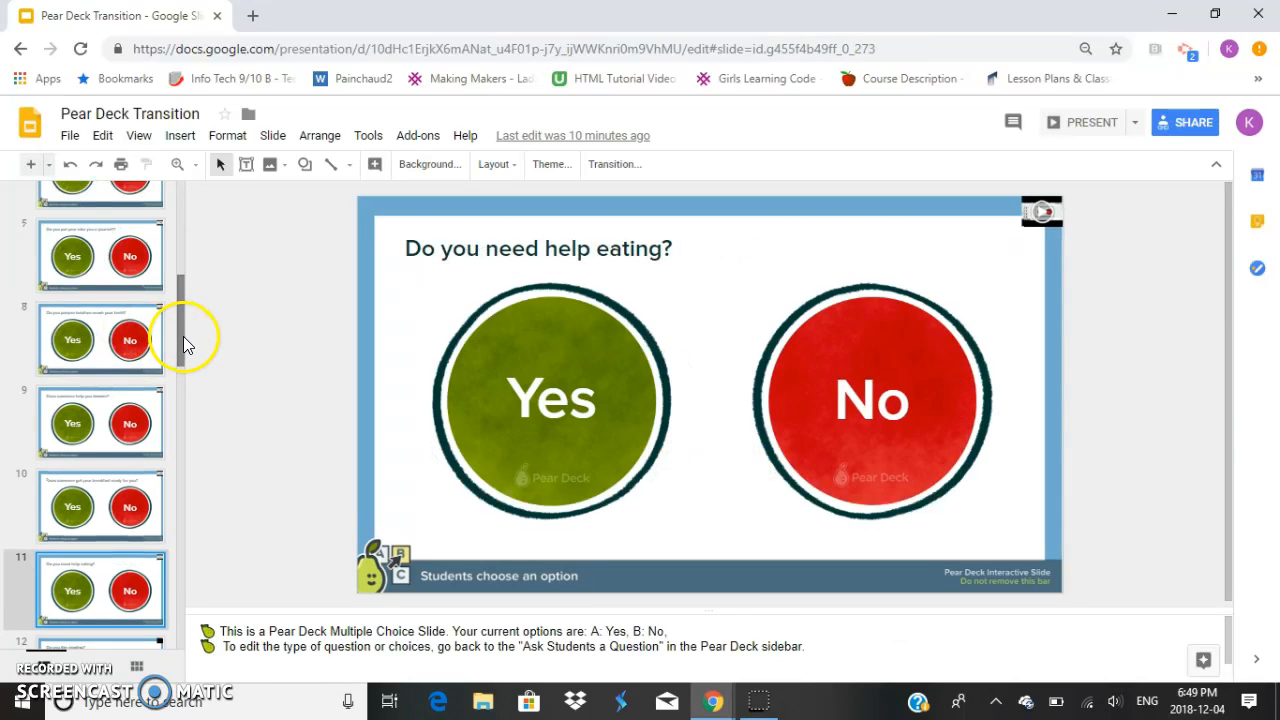
{"action": "left_click_drag", "start_coordinate": [183, 335], "coordinate": [187, 222]}
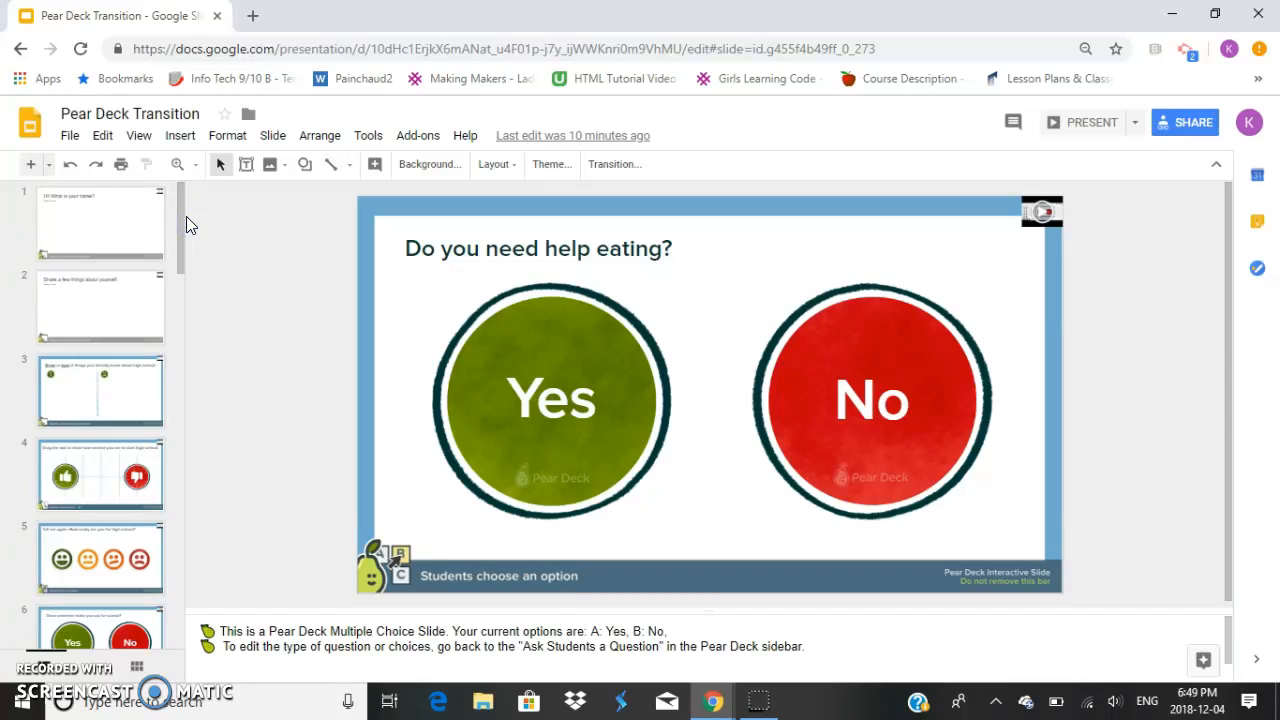
{"action": "left_click", "coordinate": [424, 140]}
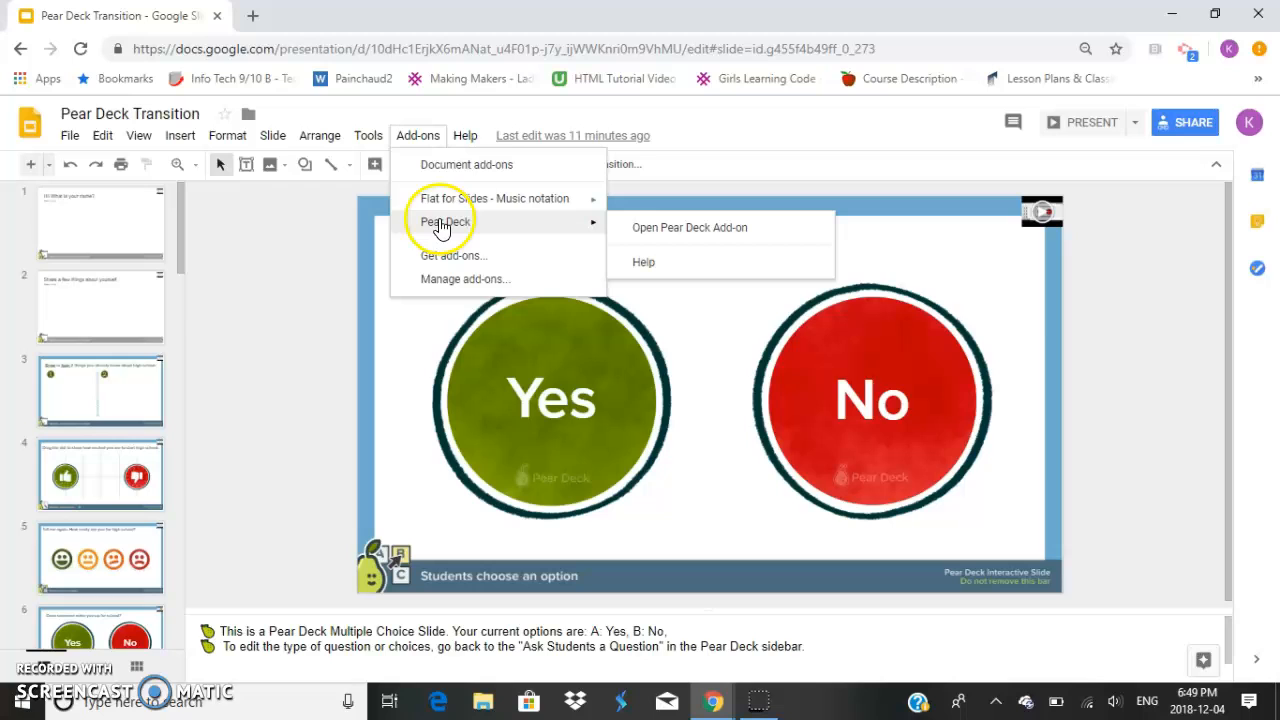
{"action": "mouse_move", "coordinate": [490, 222]}
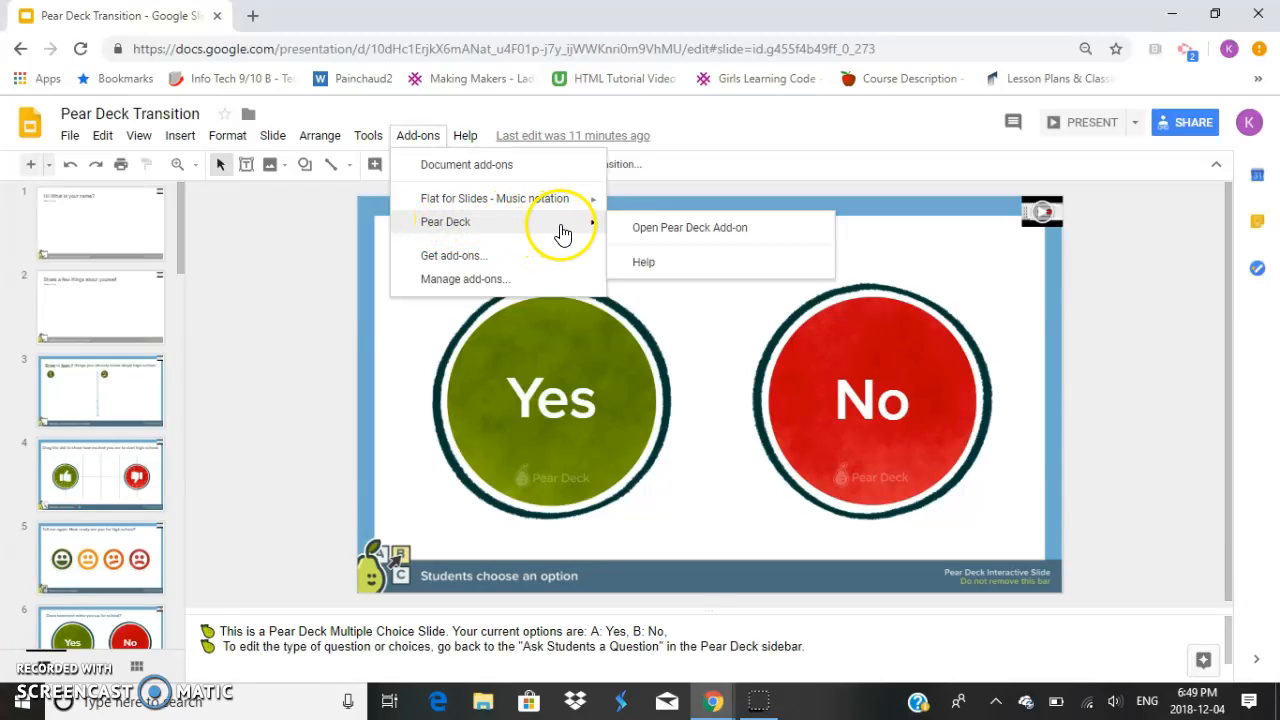
Launch the Pear Deck add-on from the Add-ons menu so its sidebar loads beside the deck.
{"action": "left_click", "coordinate": [633, 229]}
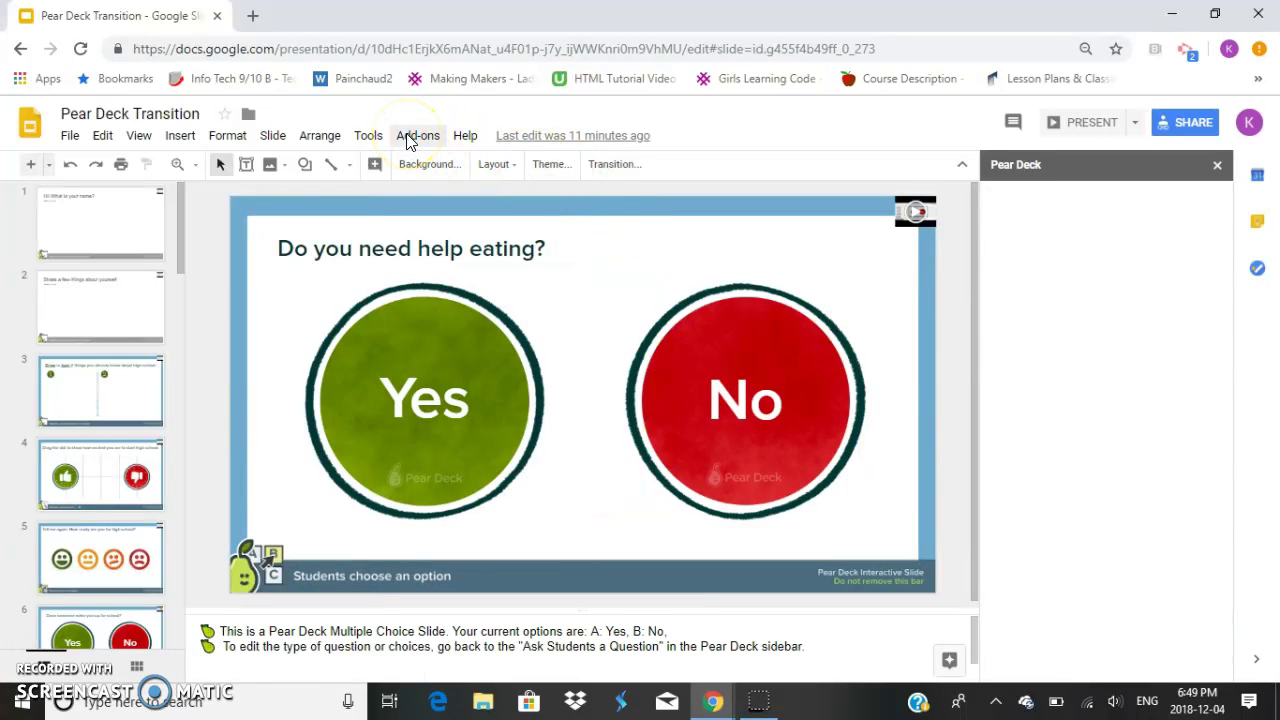
{"action": "left_click", "coordinate": [408, 138]}
{"action": "mouse_move", "coordinate": [445, 222]}
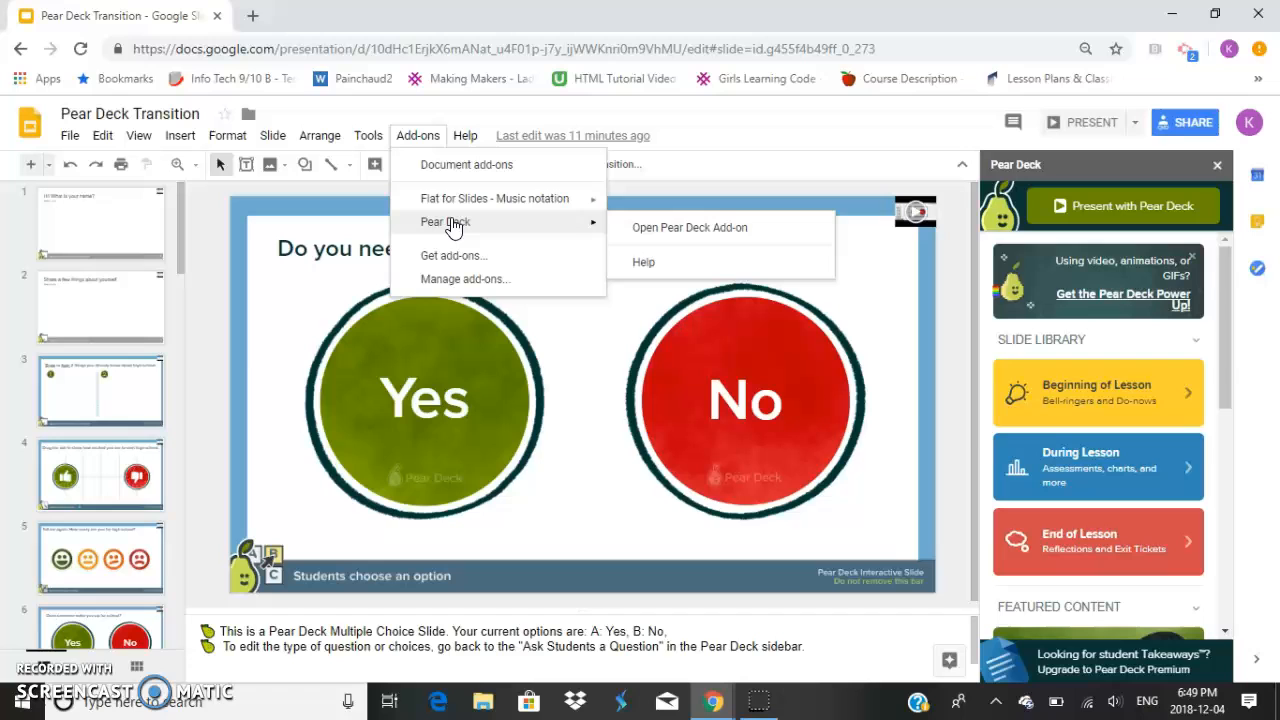
{"action": "left_click", "coordinate": [732, 134]}
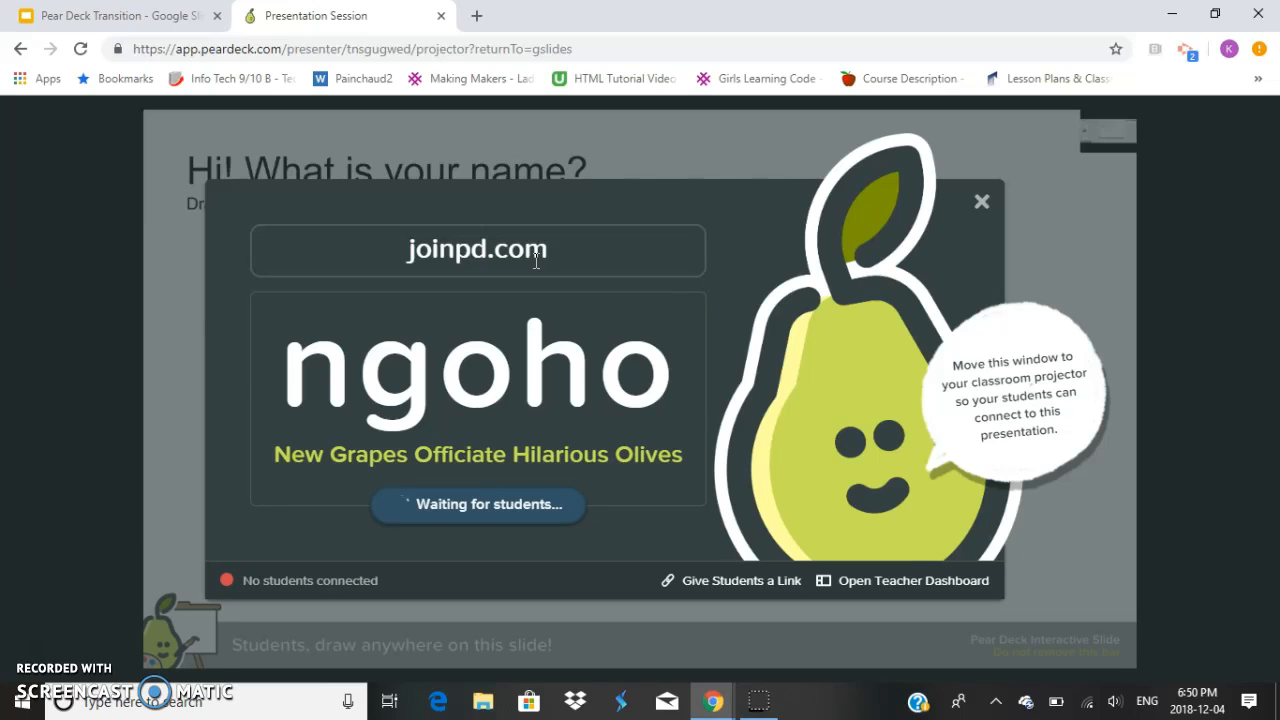
Restore the Pear Deck session window from full screen and shift it slightly left.
{"action": "left_click", "coordinate": [320, 386]}
{"action": "left_click", "coordinate": [1215, 14]}
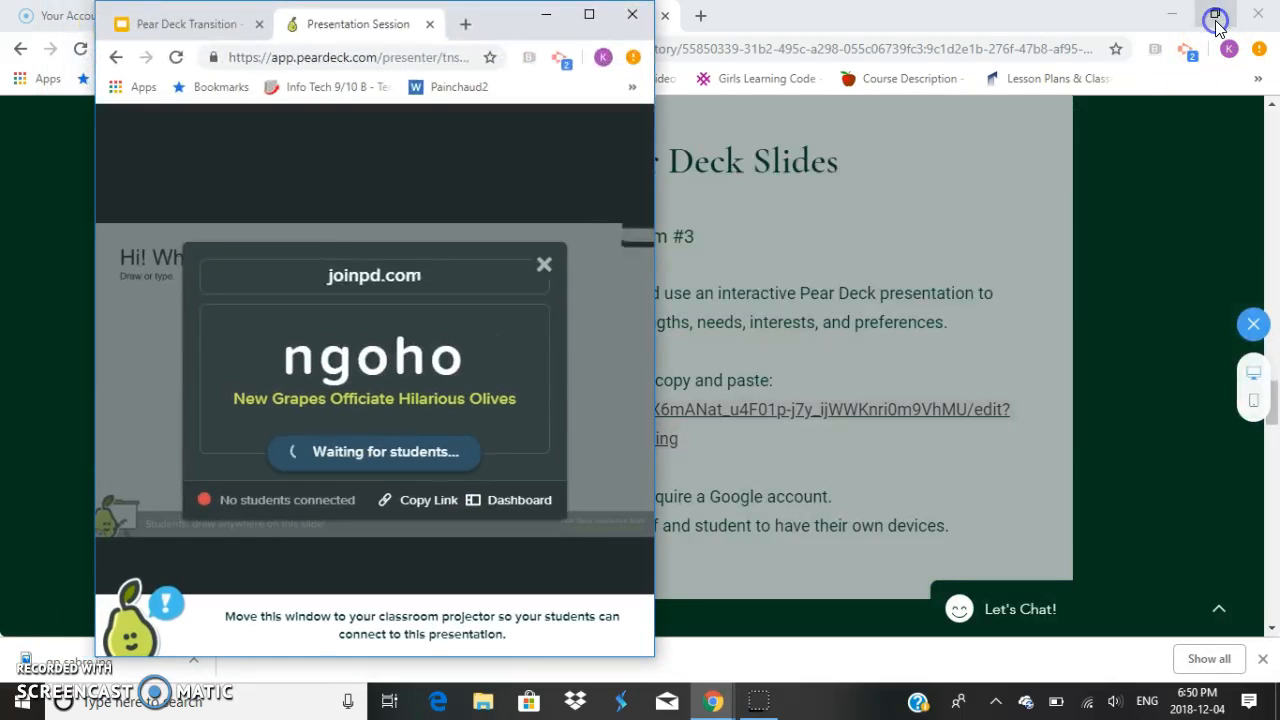
{"action": "left_click_drag", "start_coordinate": [498, 34], "coordinate": [429, 34]}
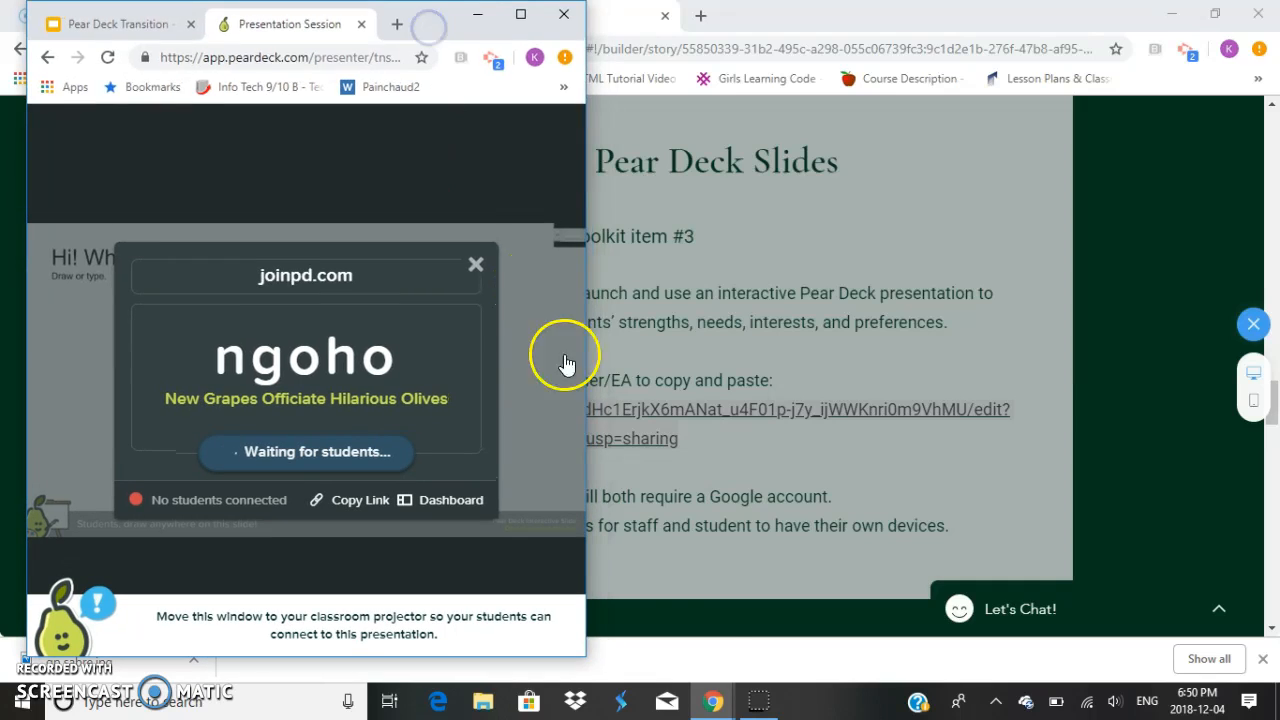
{"action": "mouse_move", "coordinate": [712, 701]}
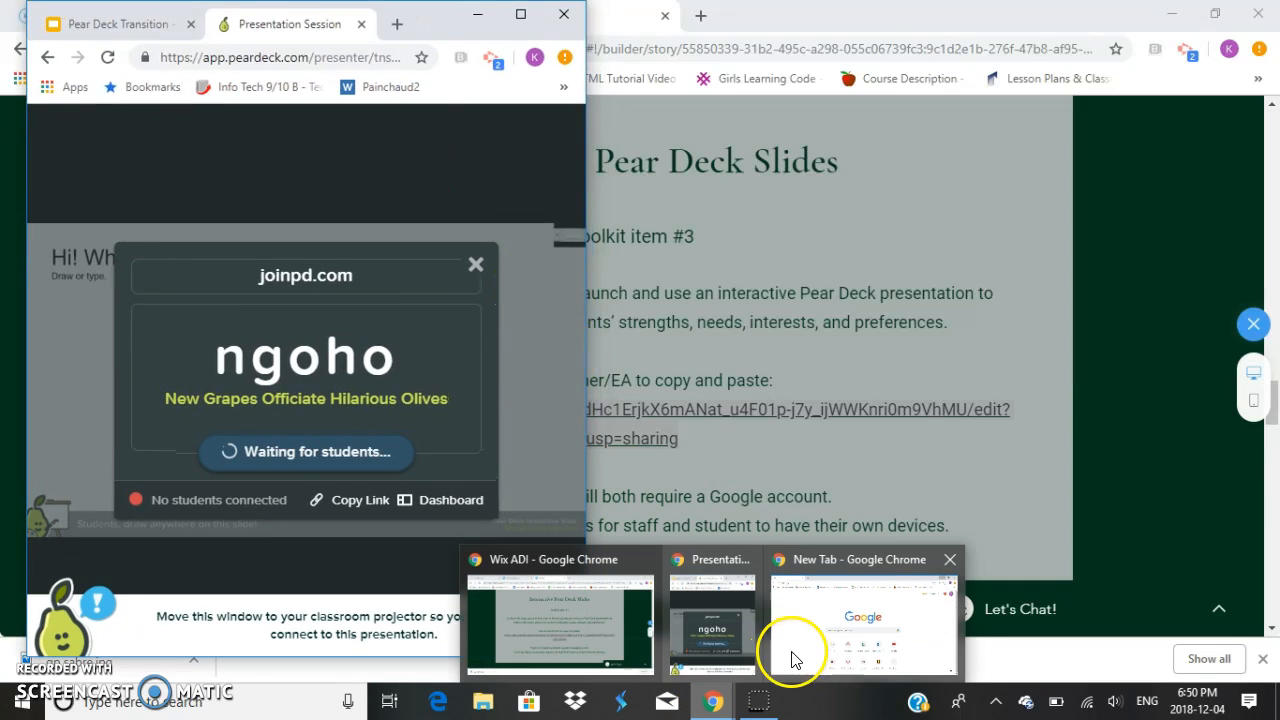
Shrink the second Chrome window beside the session and go to joinpd.com from its address bar.
{"action": "left_click", "coordinate": [791, 660]}
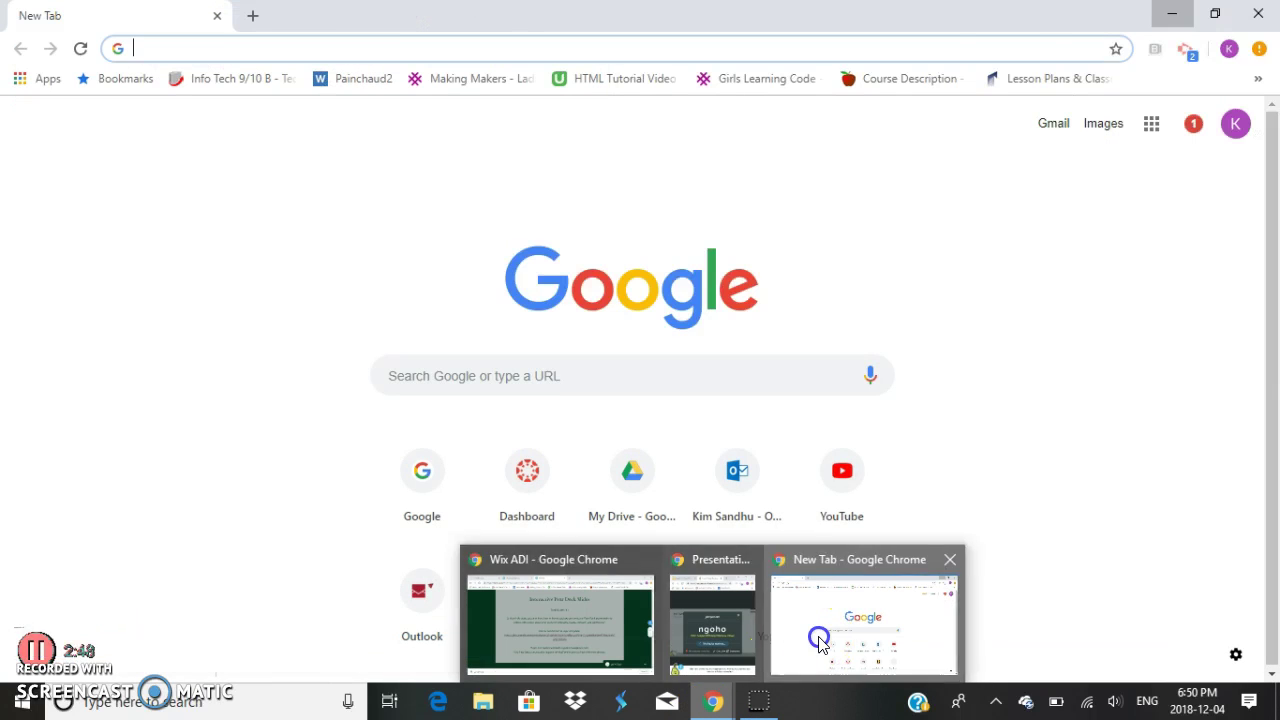
{"action": "left_click", "coordinate": [1213, 14]}
{"action": "left_click_drag", "start_coordinate": [1000, 23], "coordinate": [981, 24]}
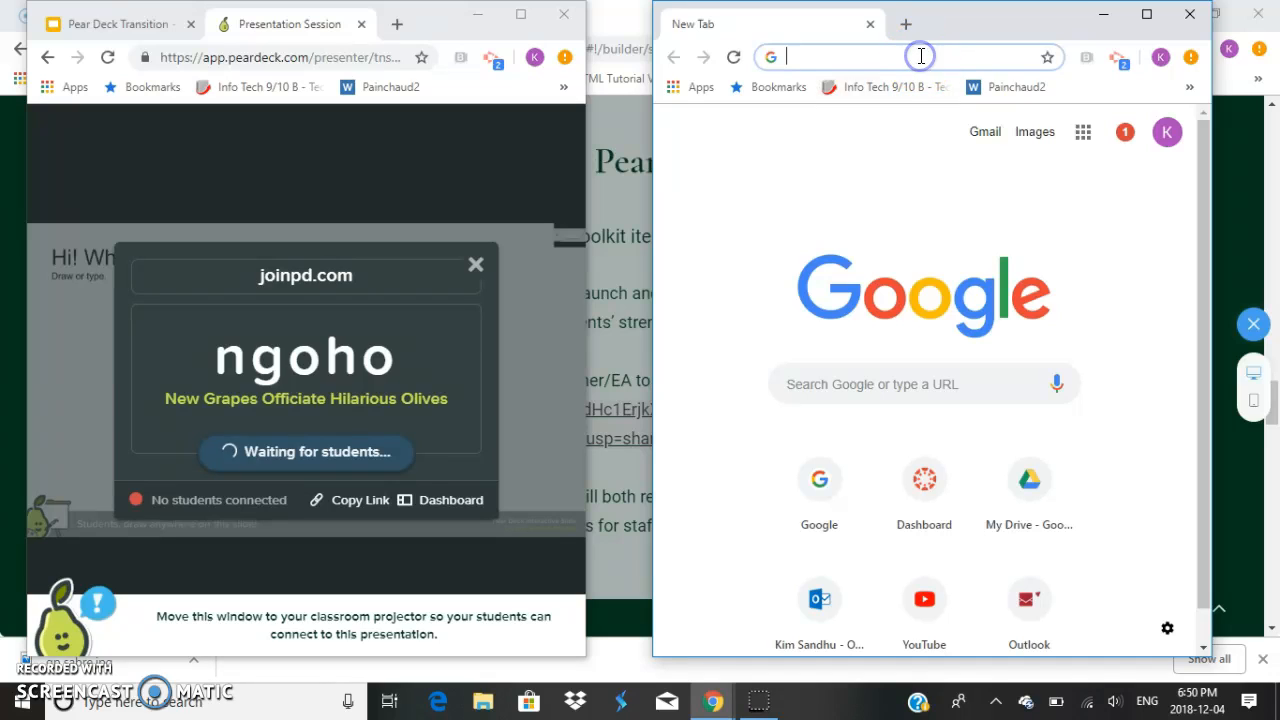
{"action": "type", "text": "join"}
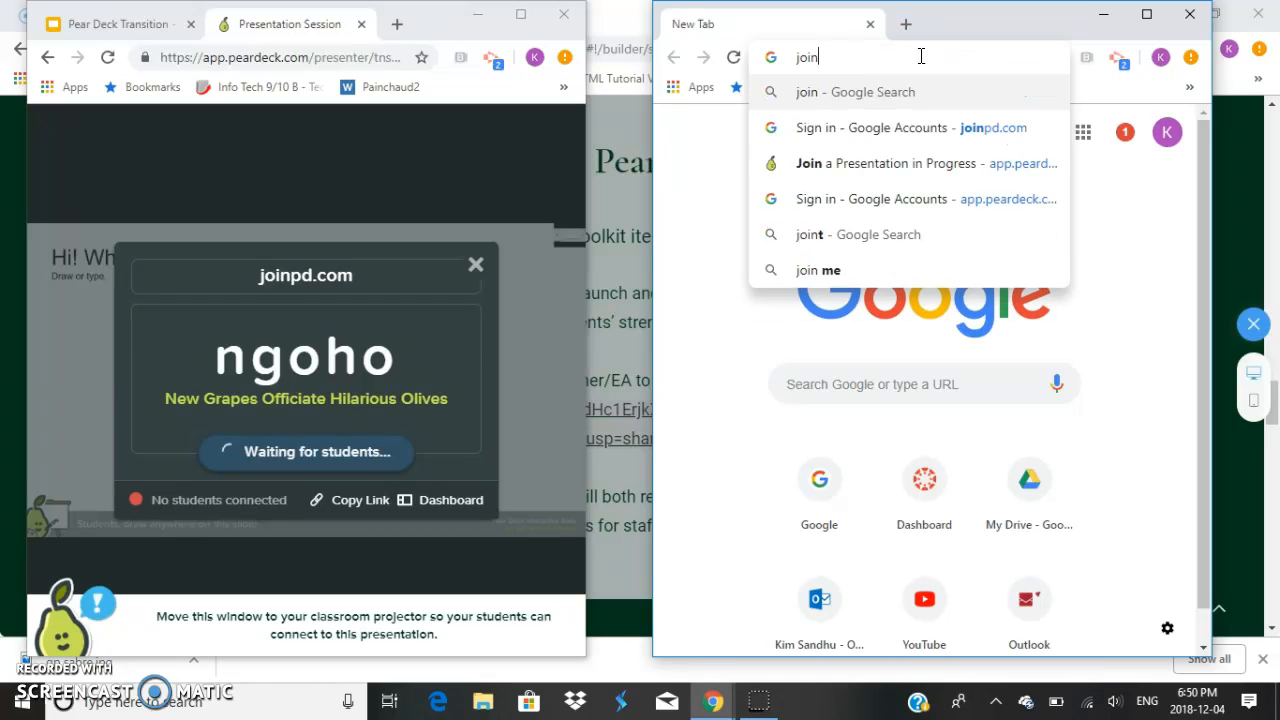
{"action": "type", "text": "pd"}
{"action": "key", "text": "BackSpace"}
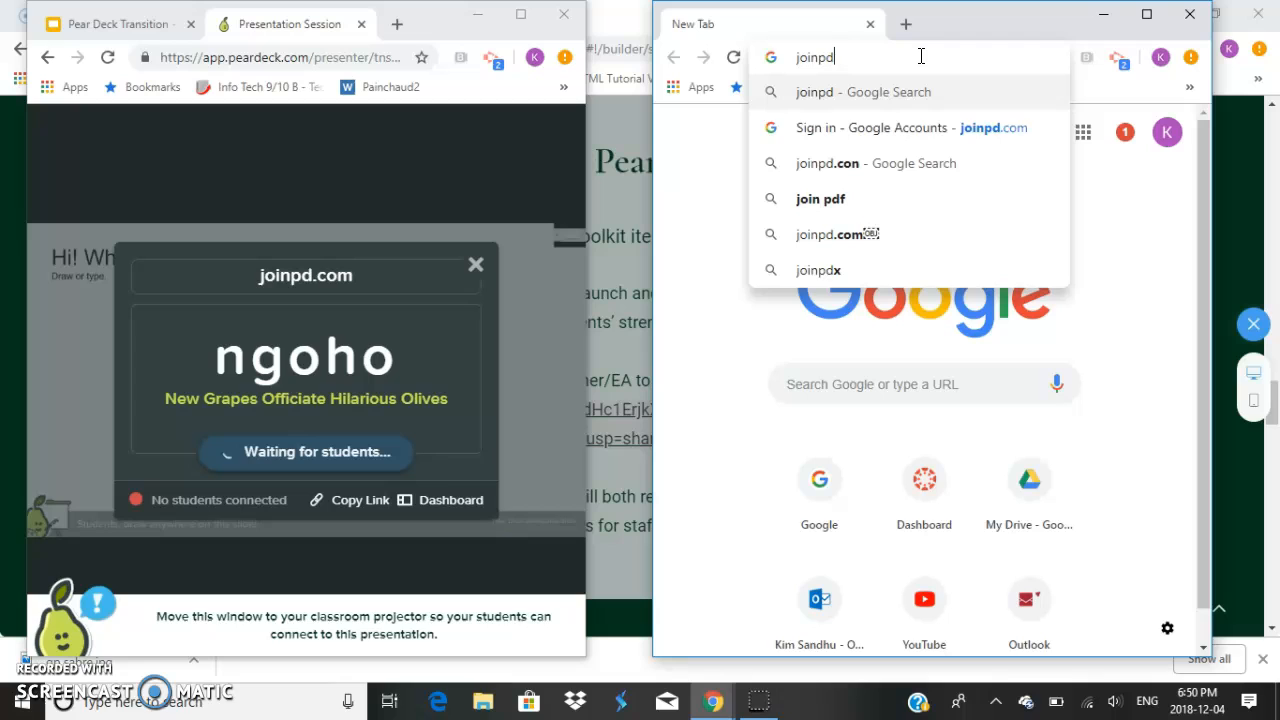
{"action": "type", "text": ".com"}
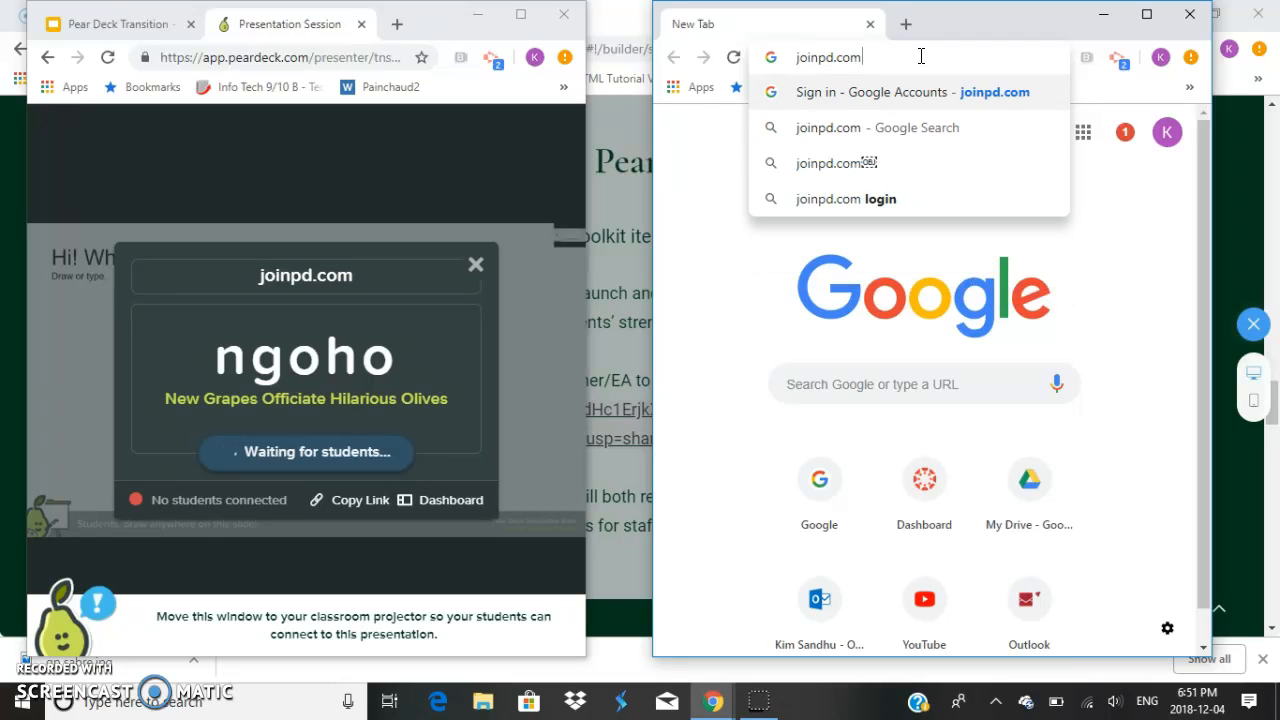
{"action": "key", "text": "Return"}
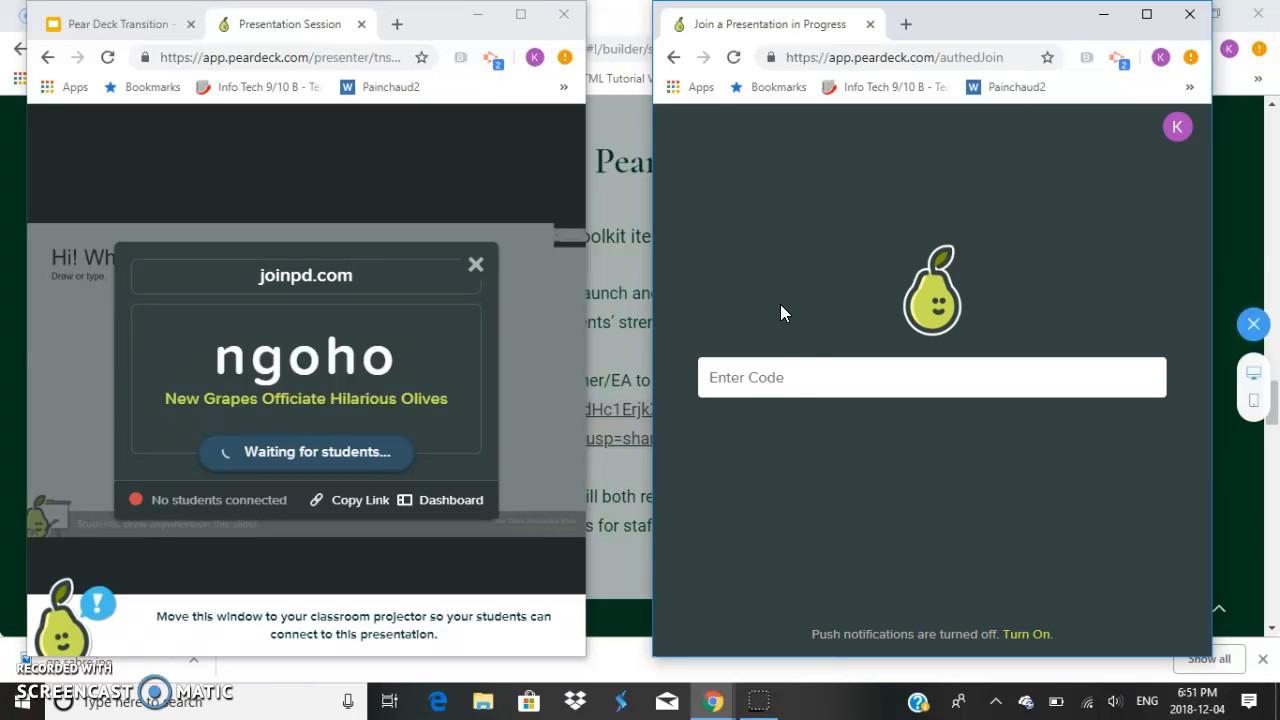
Focus the Enter Code field on the Pear Deck join page, ready for code ngoho.
{"action": "left_click", "coordinate": [768, 377]}
{"action": "type", "text": "ngoho"}
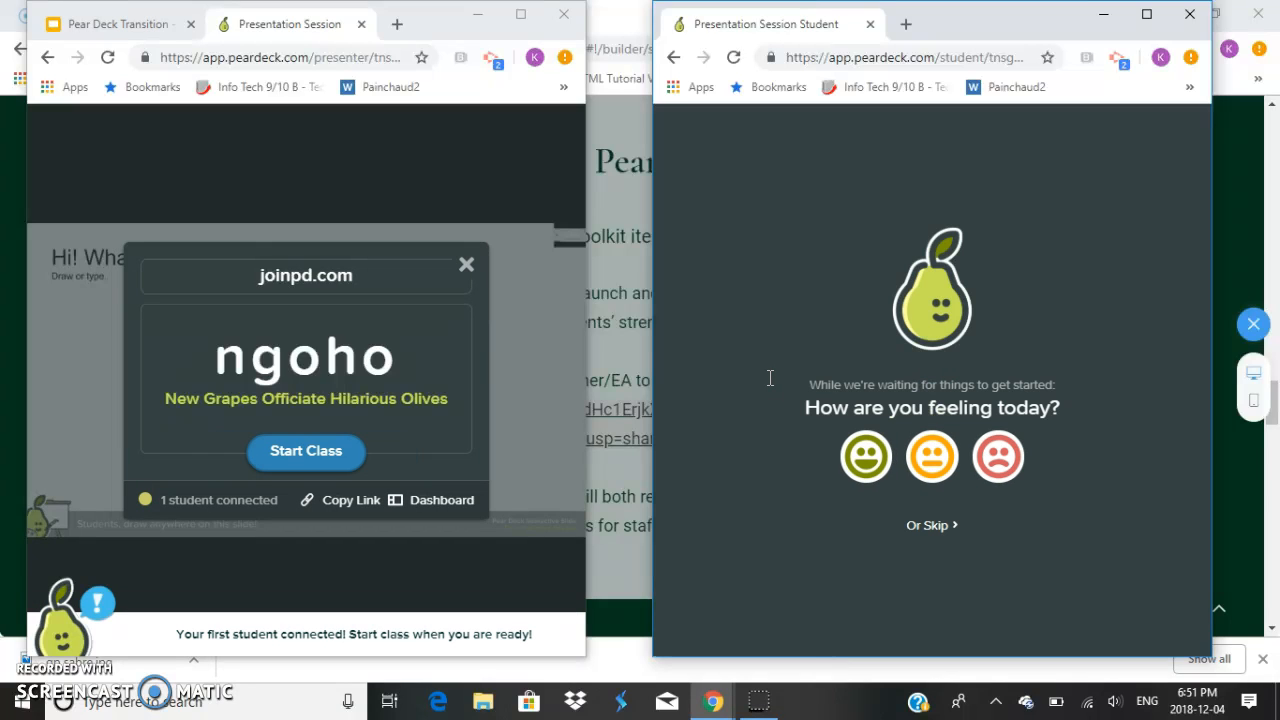
Start the class and answer the mood question with the happy face in the student window.
{"action": "left_click", "coordinate": [293, 469]}
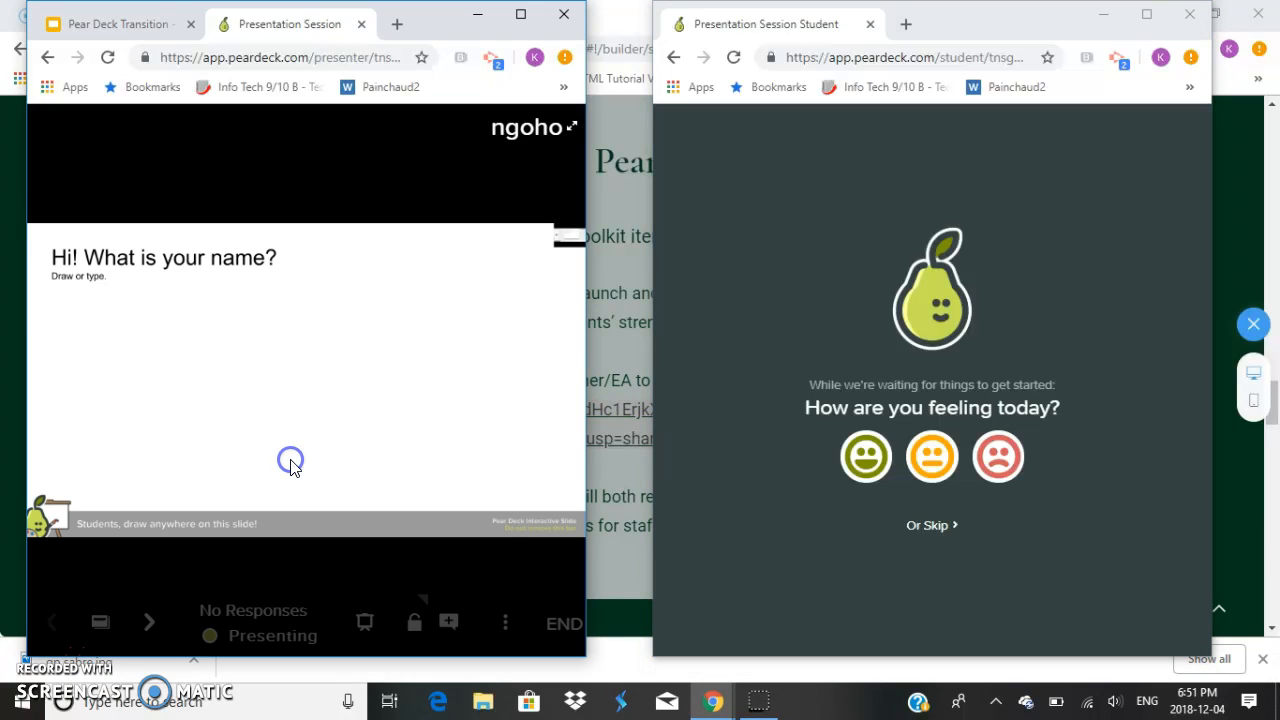
{"action": "left_click", "coordinate": [866, 458]}
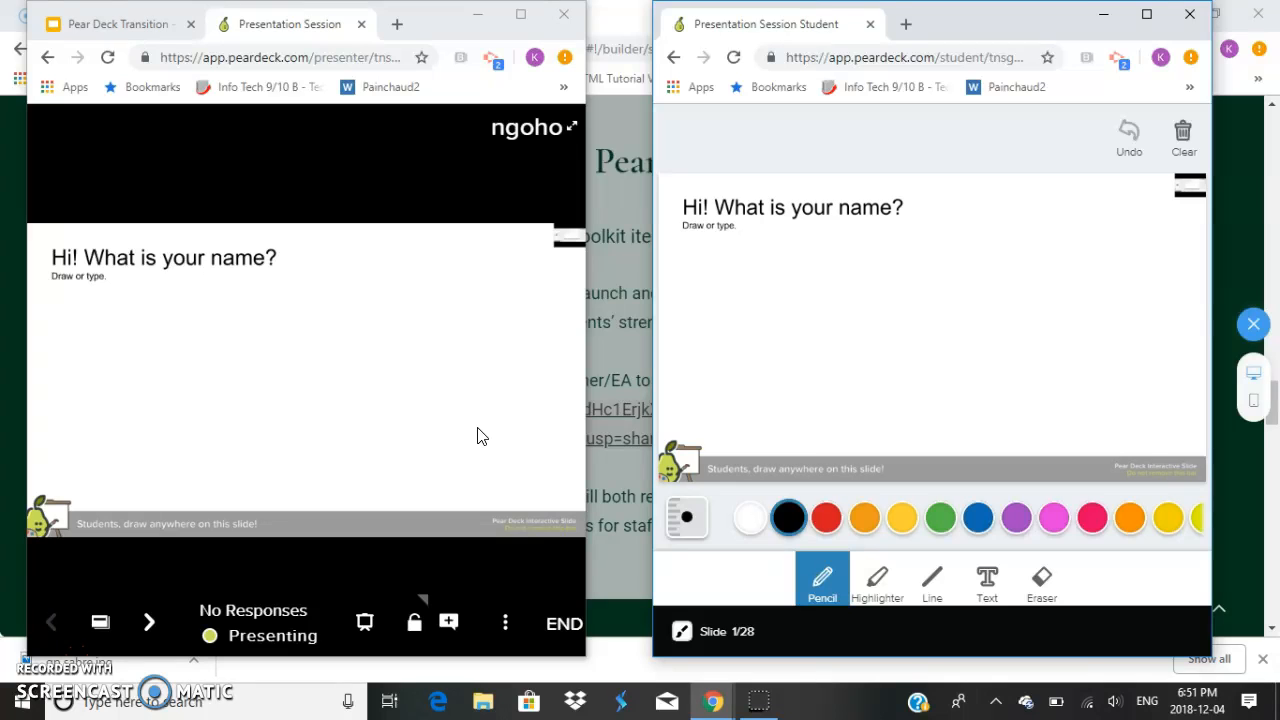
{"action": "left_click", "coordinate": [424, 162]}
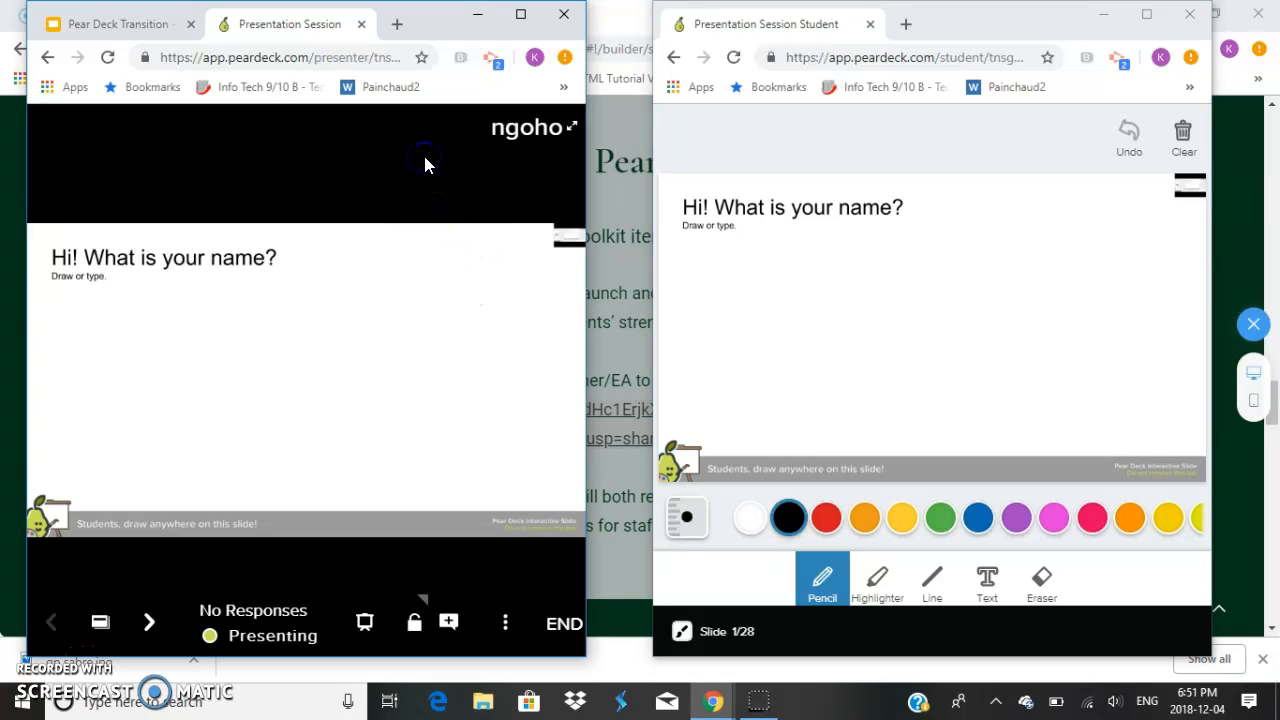
Advance the presenter through slides 2-7, the student view mirroring 'Do you put your clothes on yourself?'.
{"action": "key", "text": "Right"}
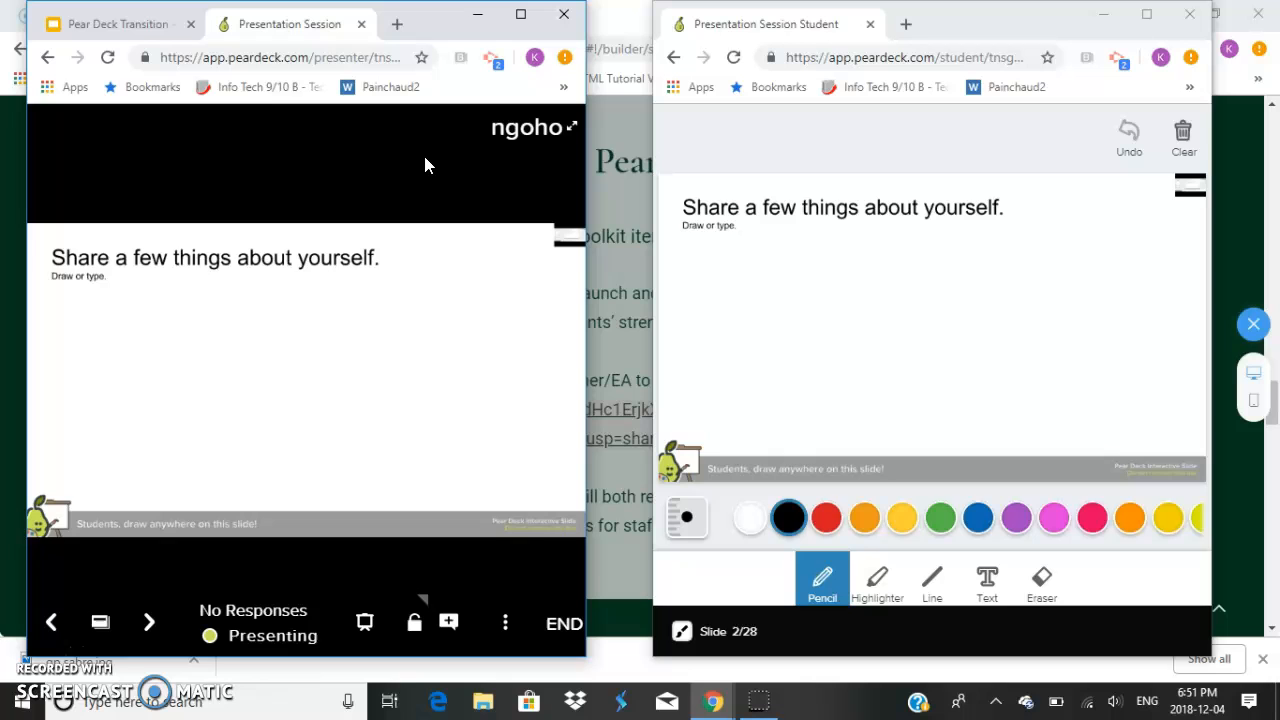
{"action": "key", "text": "Right"}
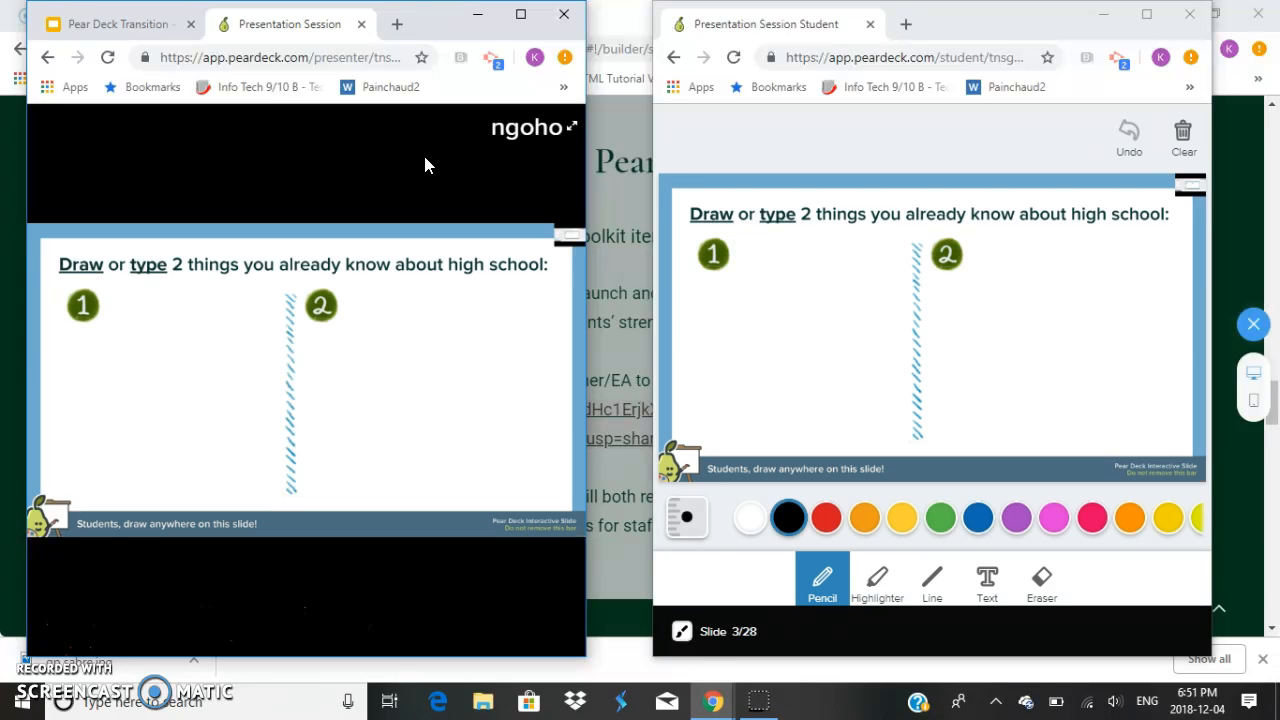
{"action": "key", "text": "Right"}
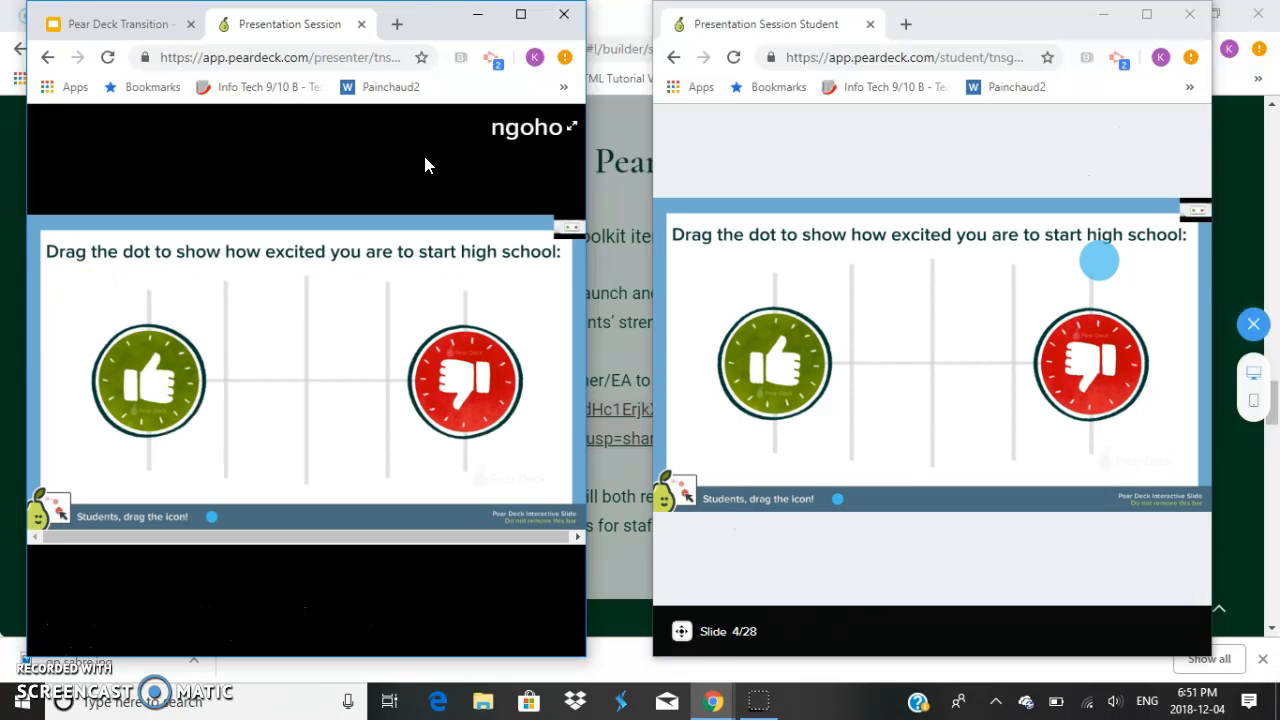
{"action": "left_click", "coordinate": [145, 385]}
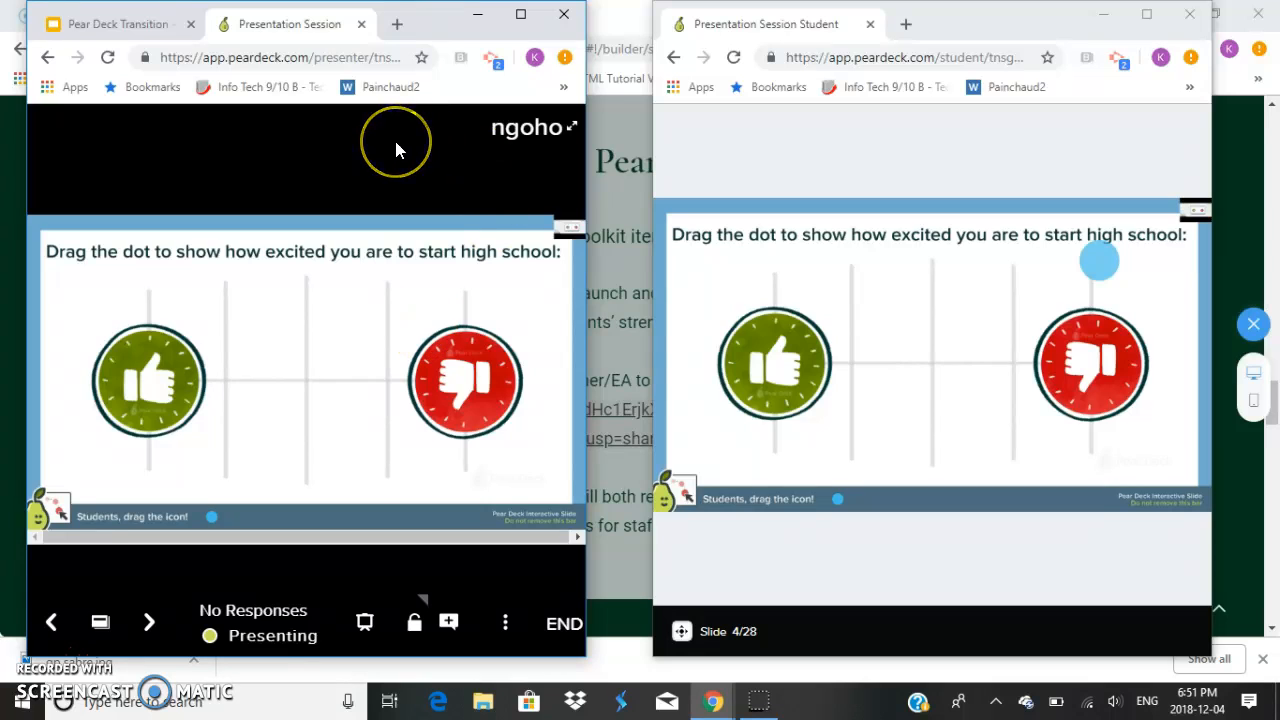
{"action": "key", "text": "Right"}
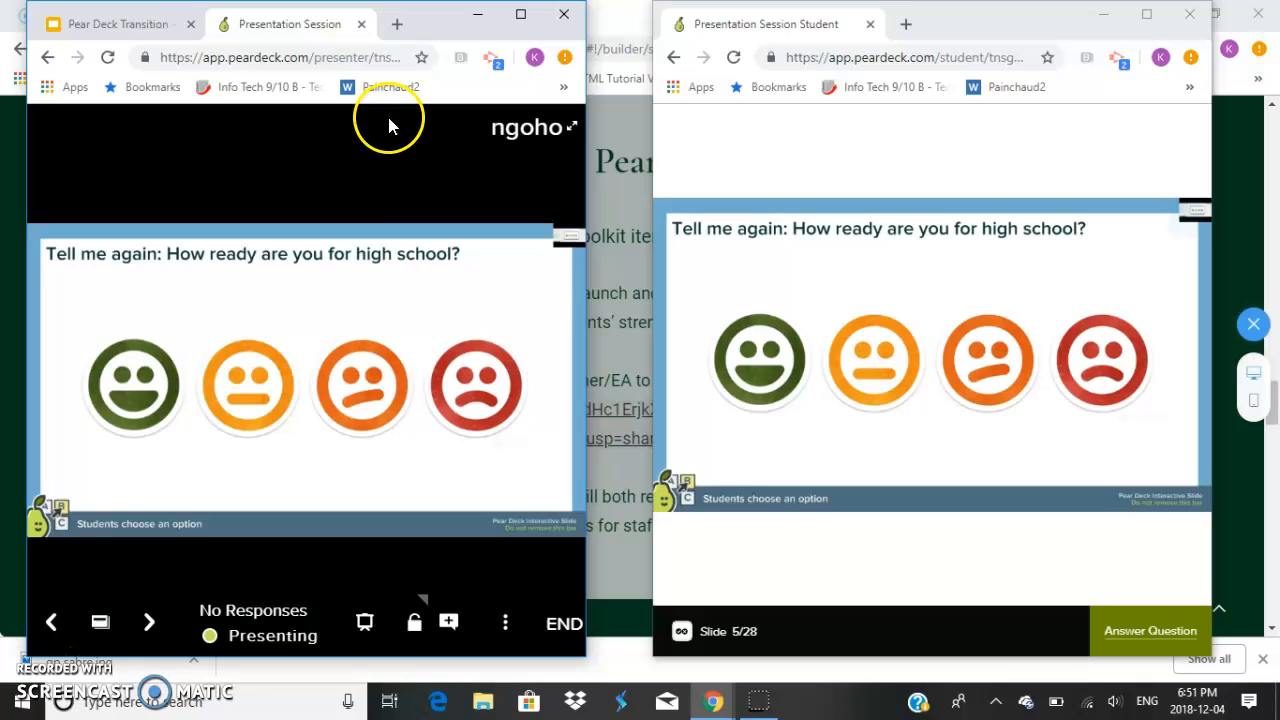
{"action": "key", "text": "Right"}
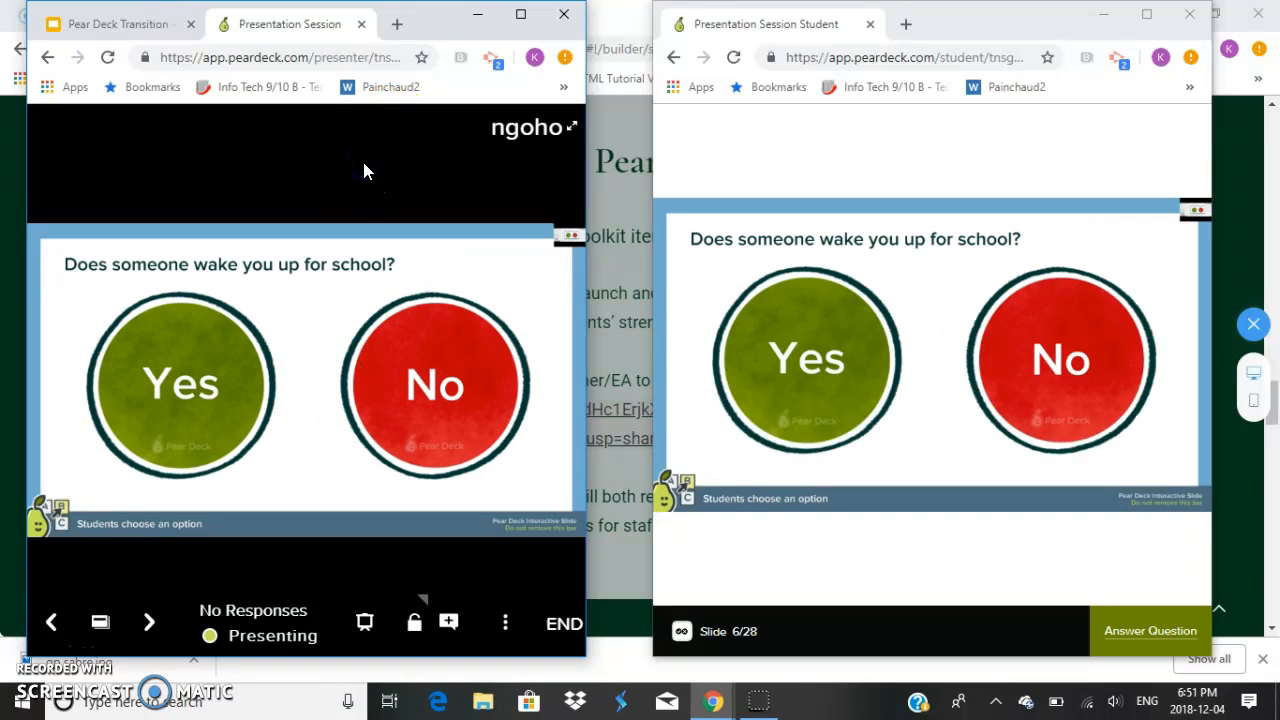
{"action": "key", "text": "Right"}
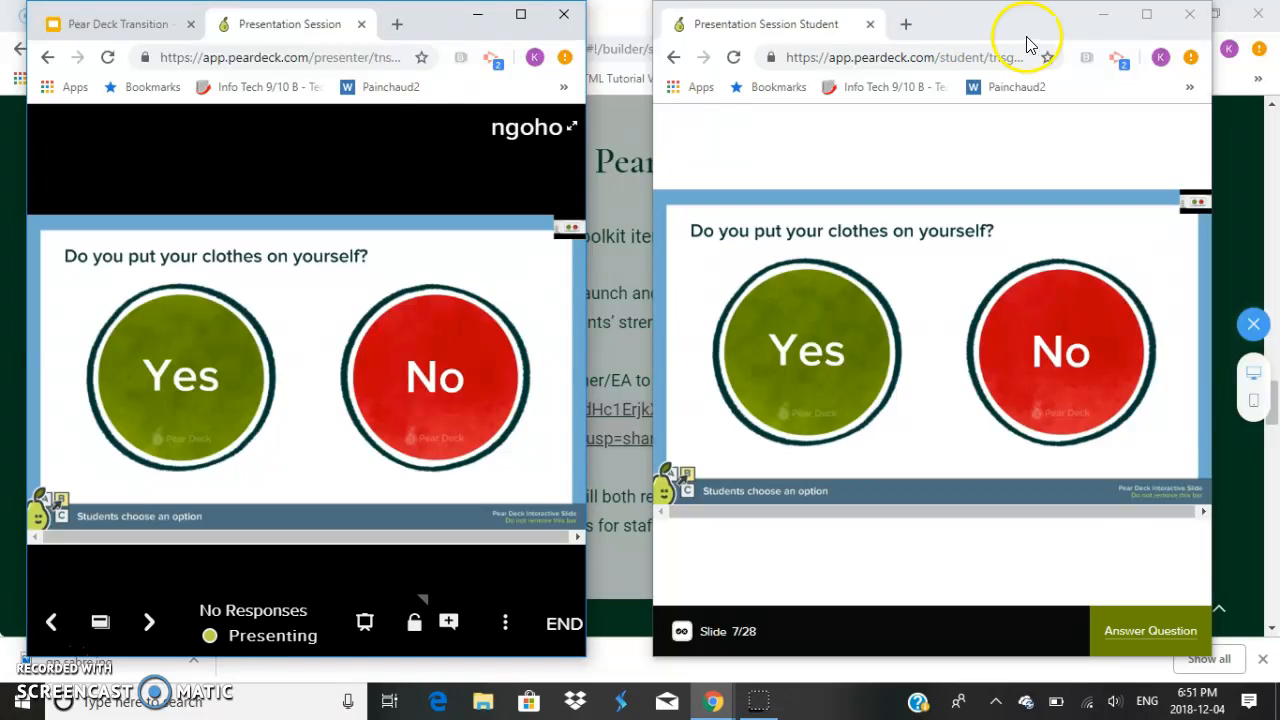
Maximize the student window to check the mirrored slide, then restore it to its smaller size.
{"action": "left_click", "coordinate": [1146, 14]}
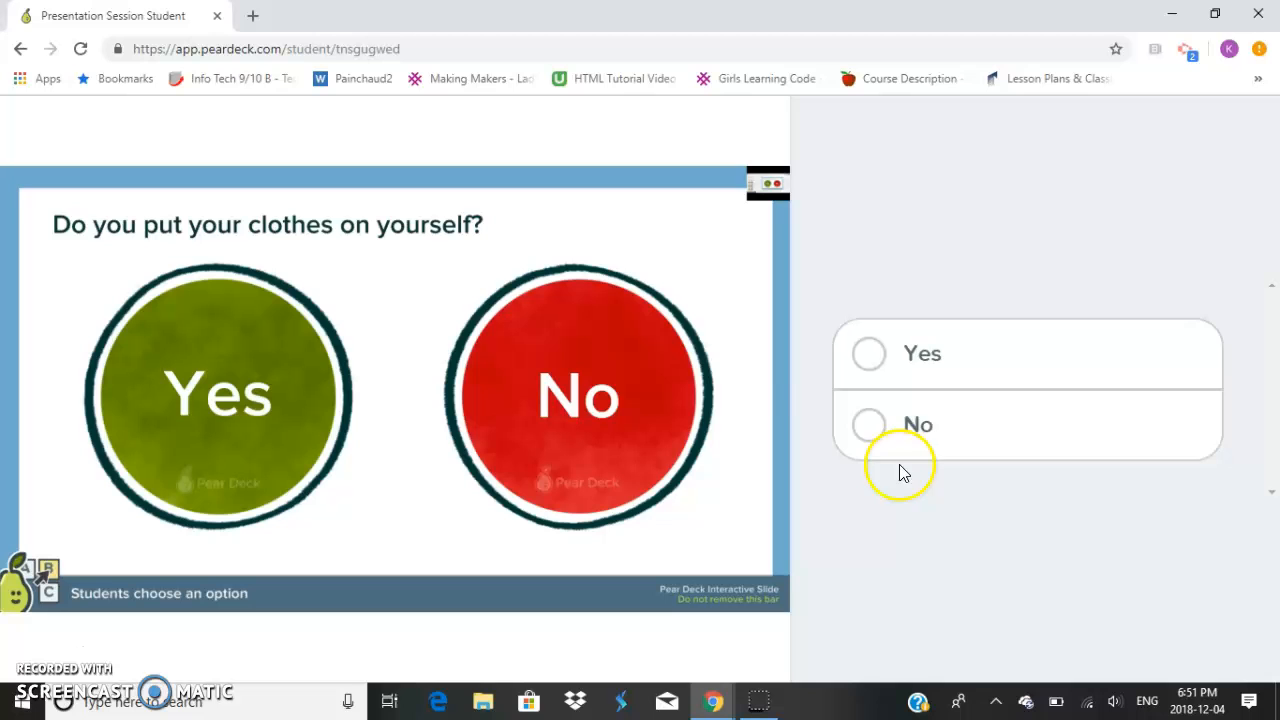
{"action": "left_click", "coordinate": [1216, 14]}
{"action": "left_click", "coordinate": [450, 175]}
Advance the presenter to slide 23/28, 'Draw or type things you like about school'.
{"action": "key", "text": "Right"}
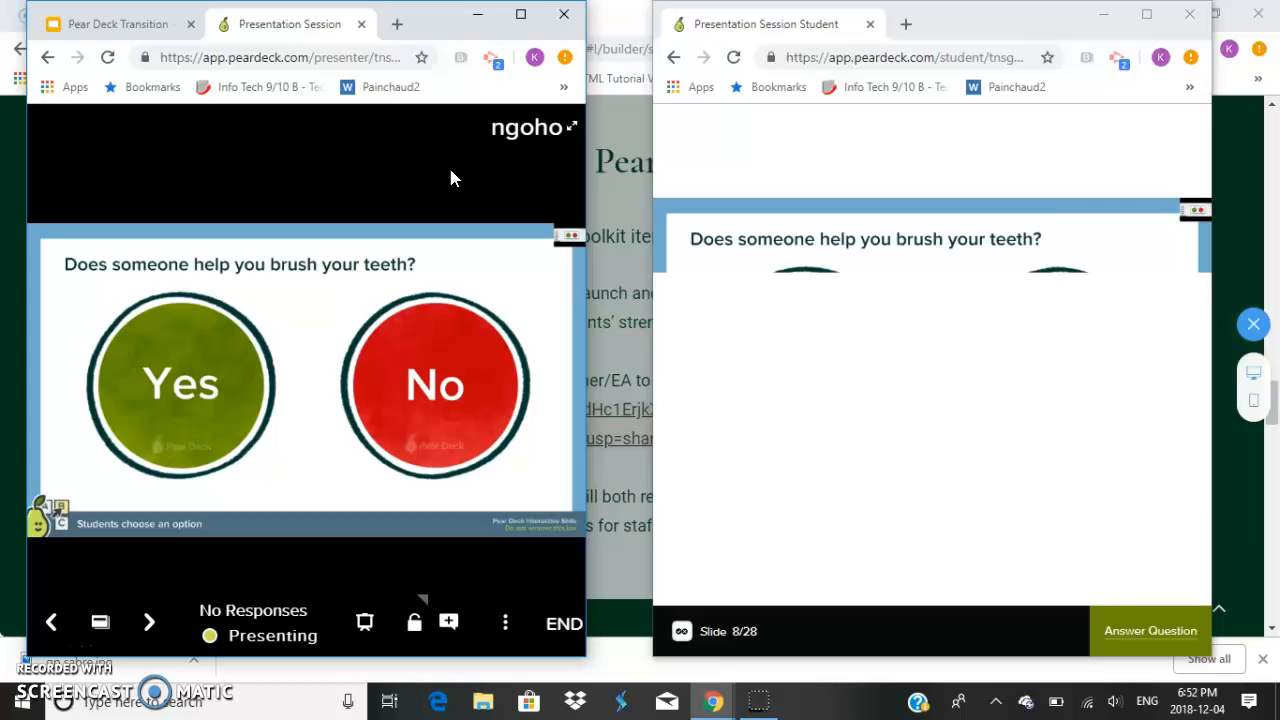
{"action": "key", "text": "Right"}
{"action": "key", "text": "Right"}
{"action": "key", "text": "Right"}
{"action": "key", "text": "Right"}
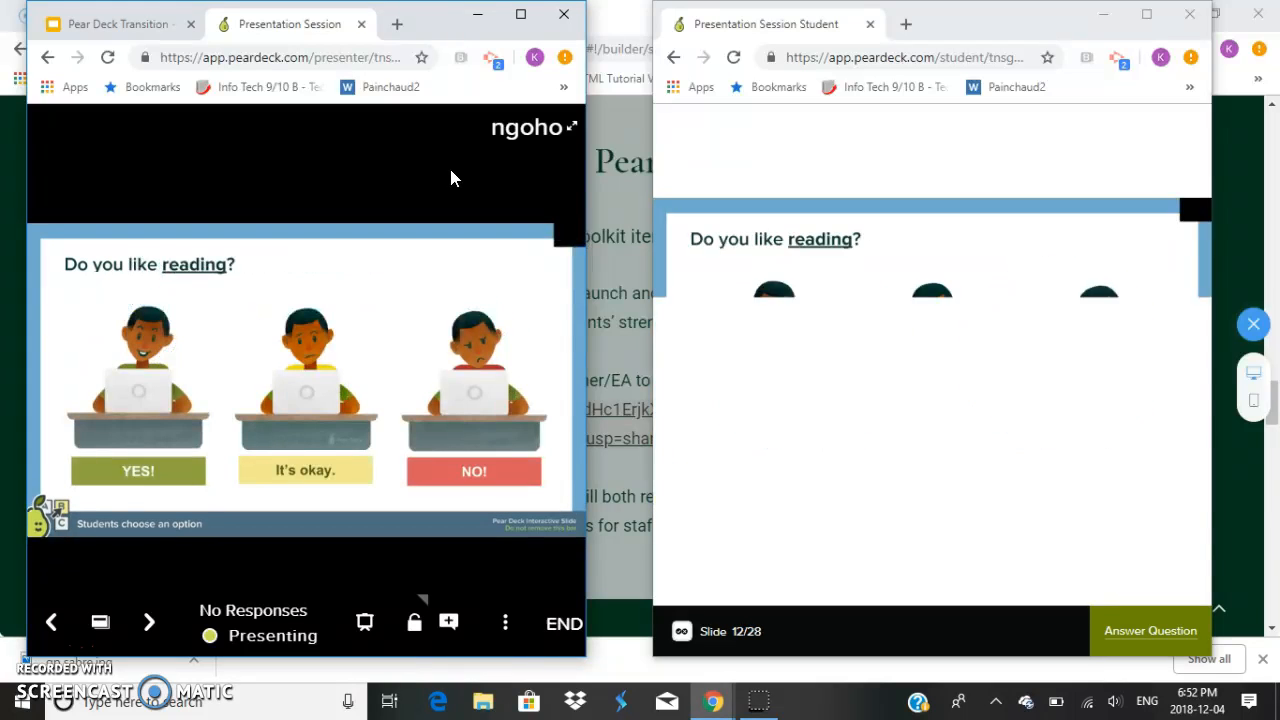
{"action": "key", "text": "Right"}
{"action": "key", "text": "Right"}
{"action": "key", "text": "Right"}
{"action": "key", "text": "Right"}
{"action": "key", "text": "Right"}
{"action": "key", "text": "Right"}
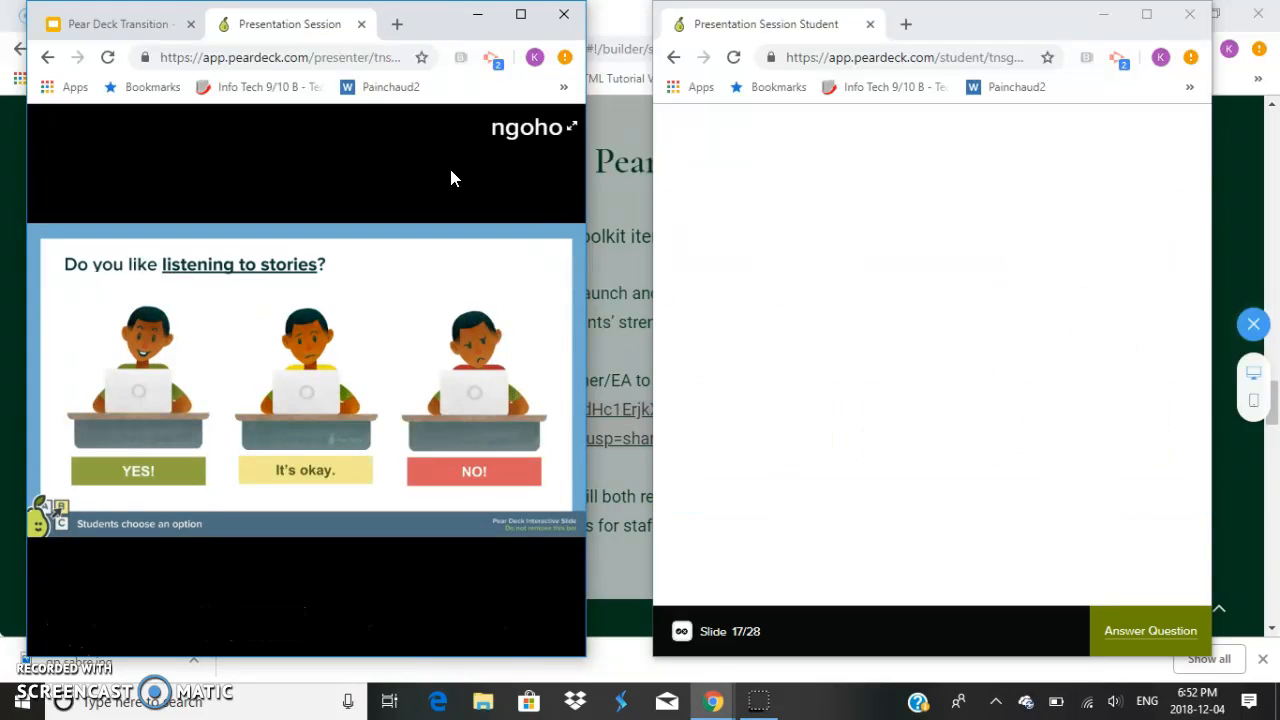
{"action": "key", "text": "Right"}
{"action": "key", "text": "Right"}
{"action": "key", "text": "Right"}
{"action": "key", "text": "Right"}
{"action": "key", "text": "Right"}
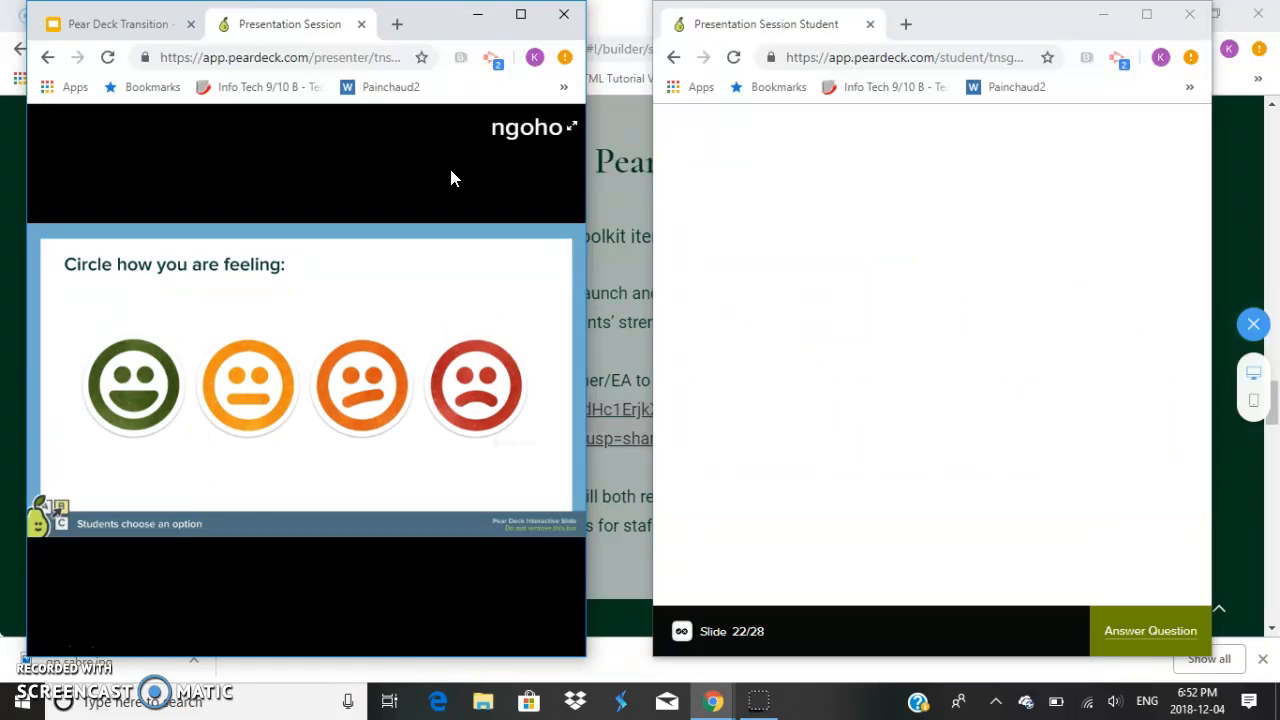
{"action": "key", "text": "Right"}
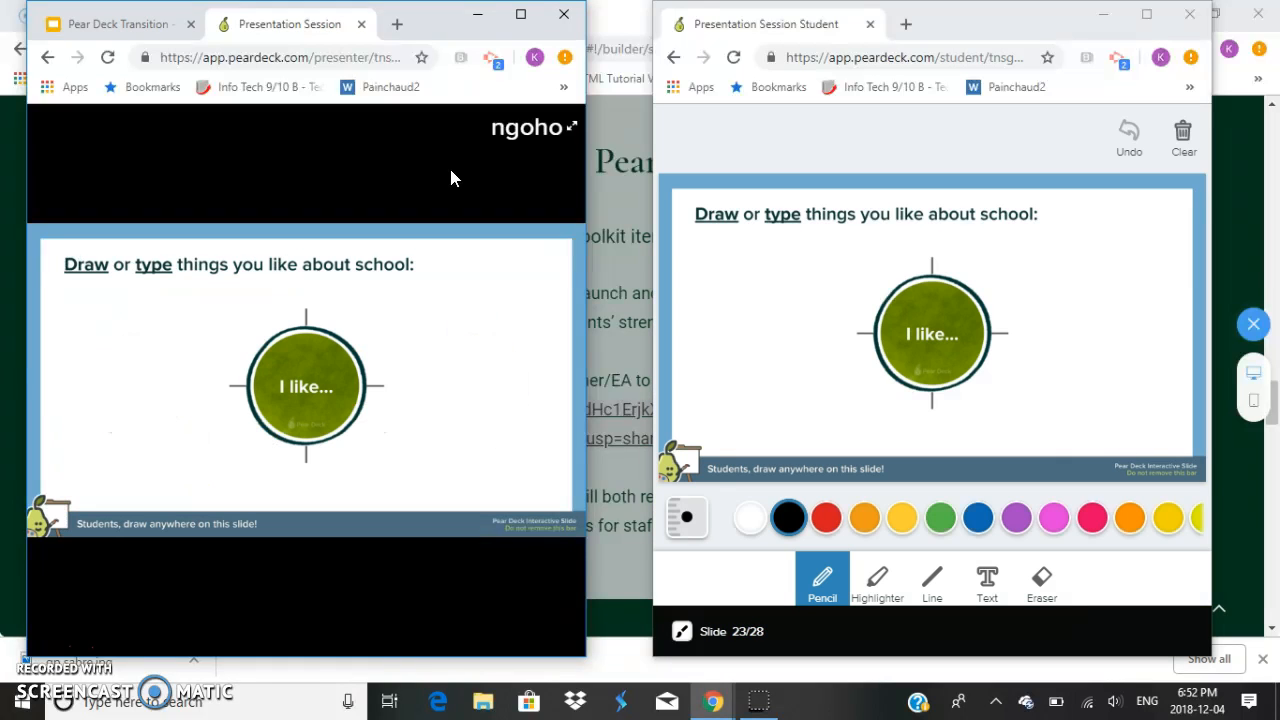
{"action": "left_click", "coordinate": [1146, 14]}
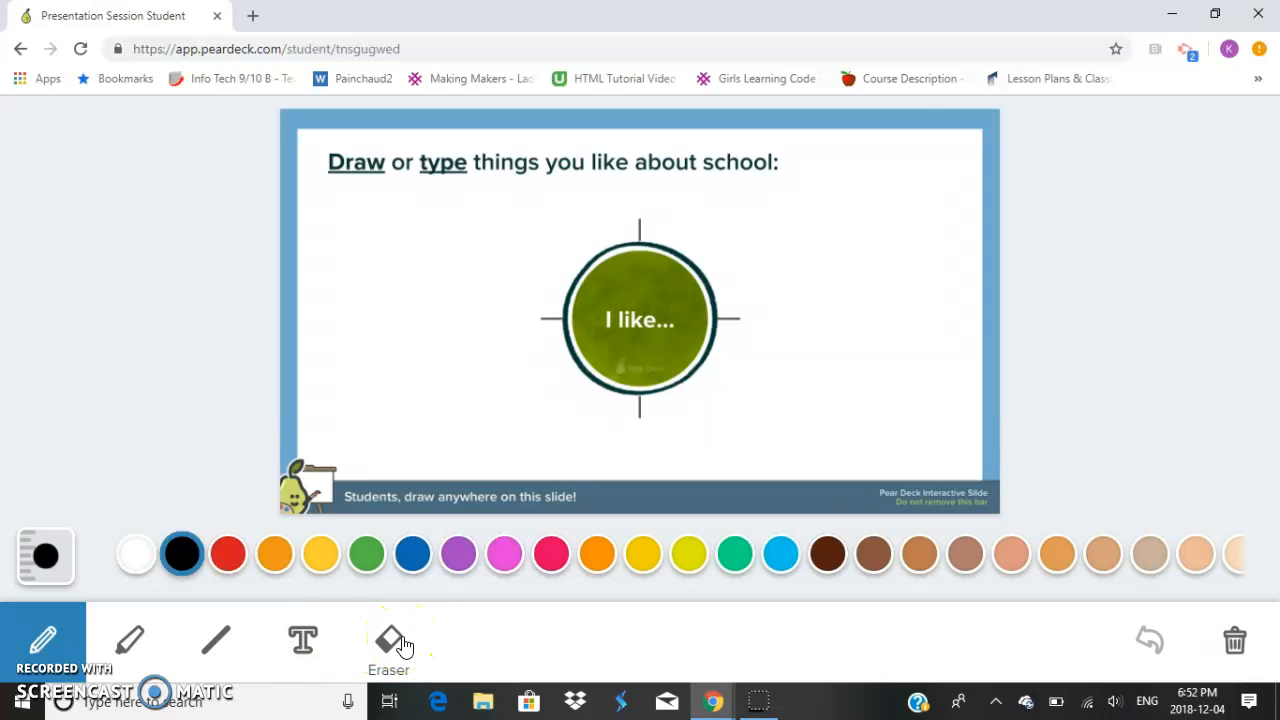
{"action": "left_click", "coordinate": [1215, 14]}
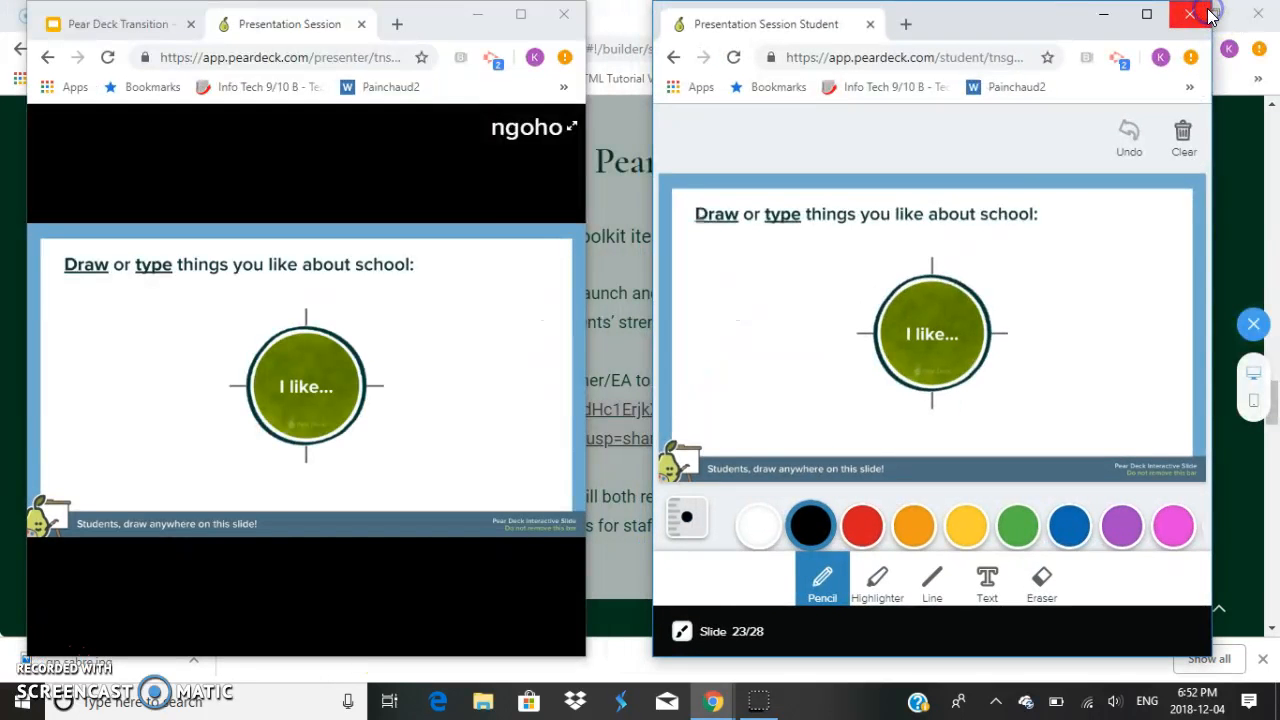